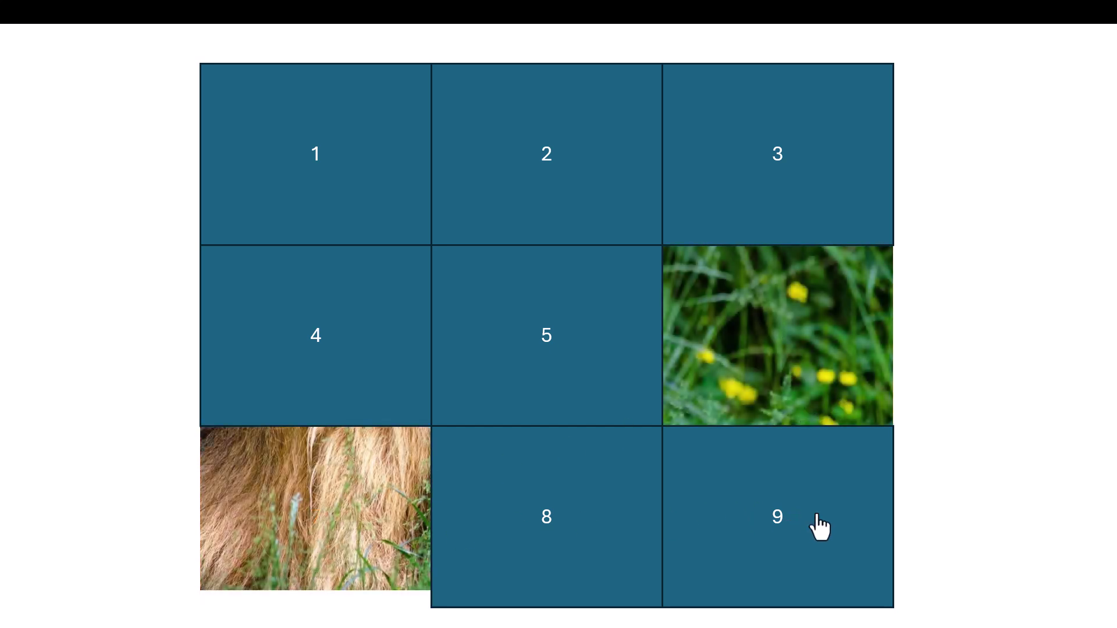
# In the finished demo, click boxes 9 and 1 to fade them and uncover the lion.
pyautogui.click(812, 538)
pyautogui.click(372, 175)
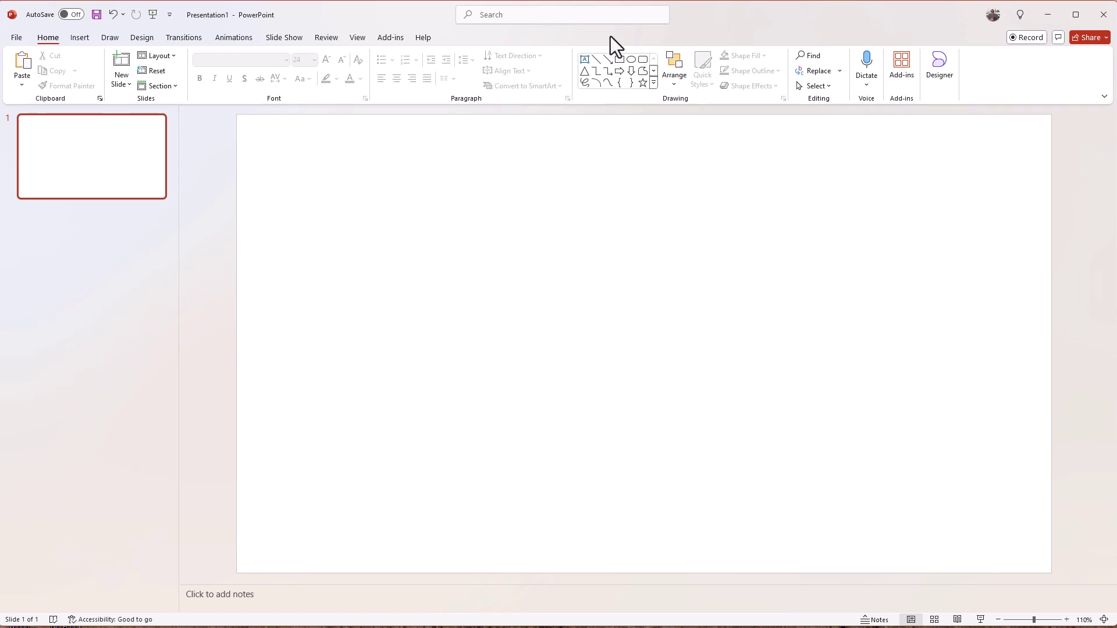
# Search online pictures for 'lion', insert the second result, and select it for formatting.
pyautogui.click(73, 40)
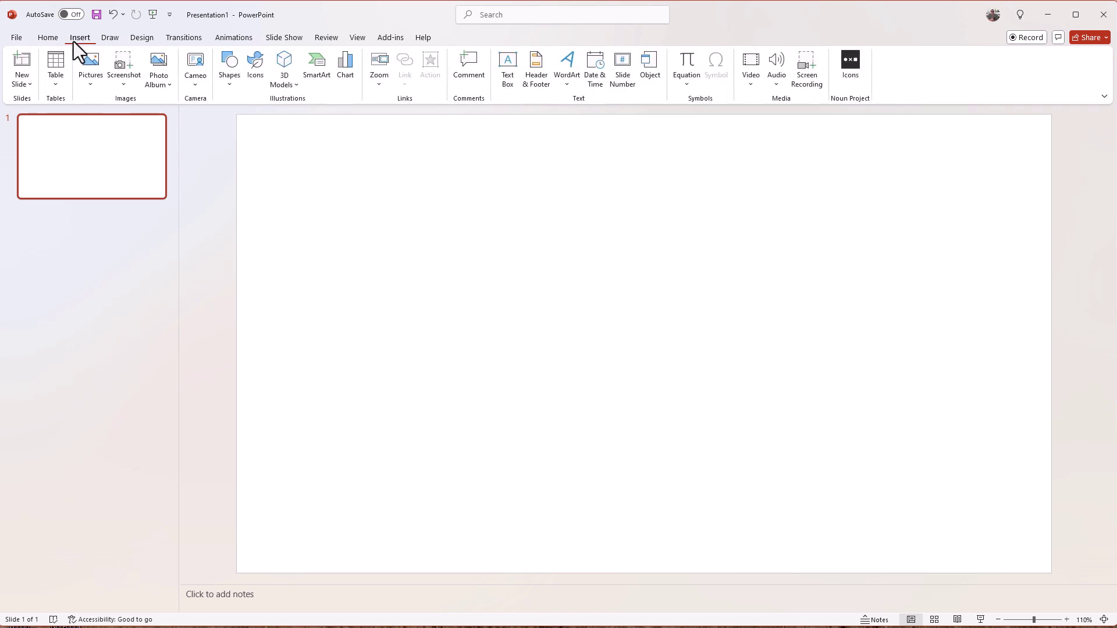
pyautogui.click(92, 85)
pyautogui.click(121, 152)
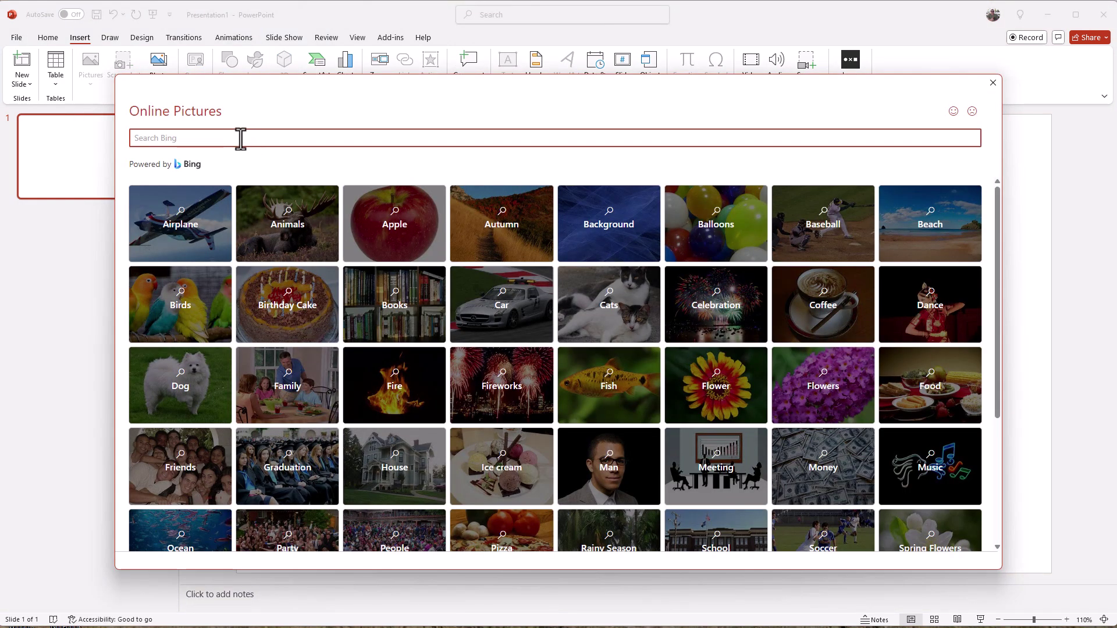
pyautogui.write('lion')
pyautogui.press('Return')
pyautogui.doubleClick(293, 247)
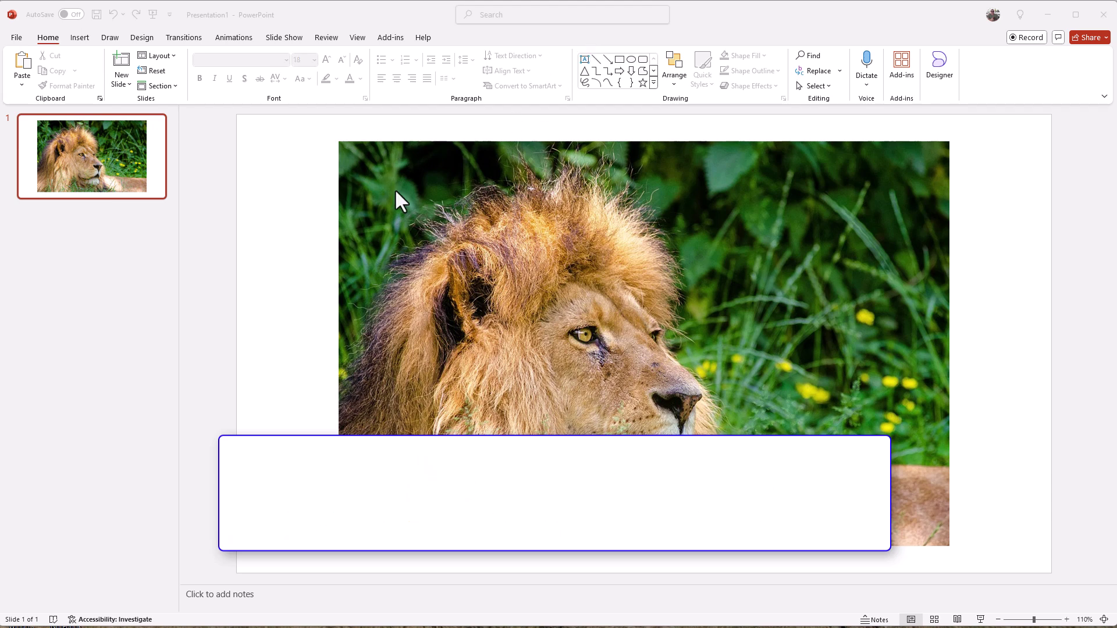
pyautogui.click(492, 188)
pyautogui.click(455, 40)
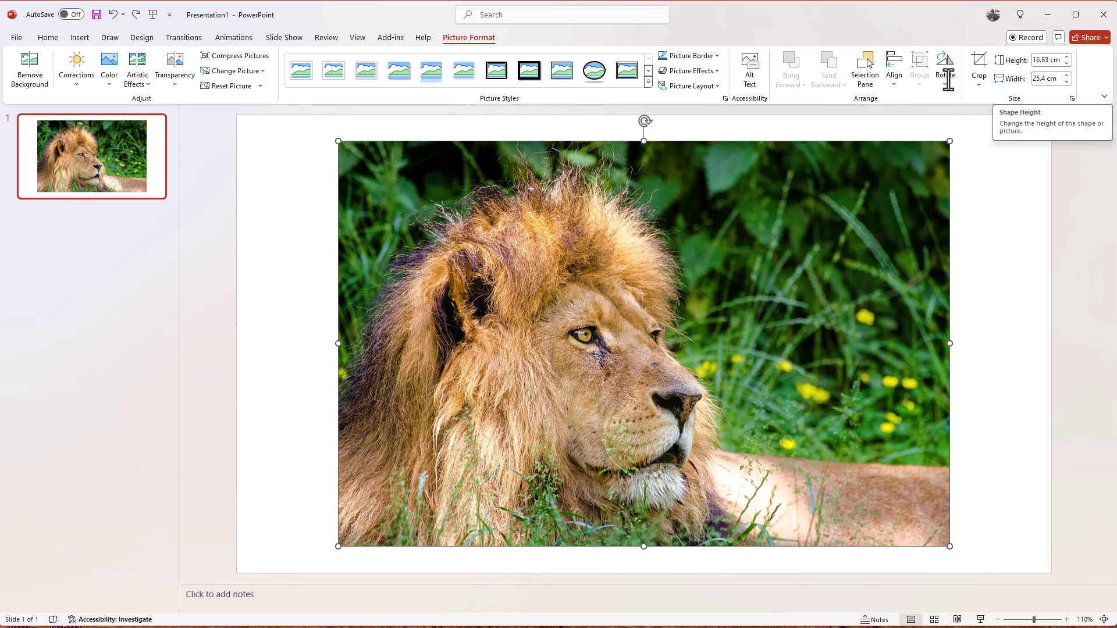
# Draw a rectangle over the photo's top-left corner sized 5.7 cm high by 8.7 cm wide.
pyautogui.click(280, 143)
pyautogui.click(80, 38)
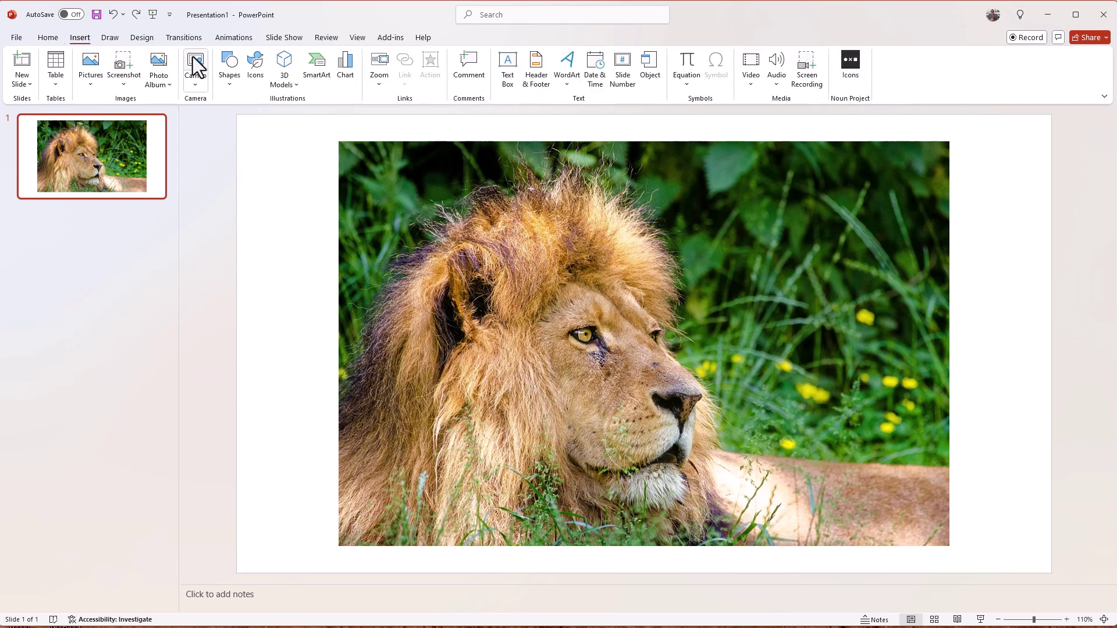
pyautogui.click(233, 63)
pyautogui.click(259, 116)
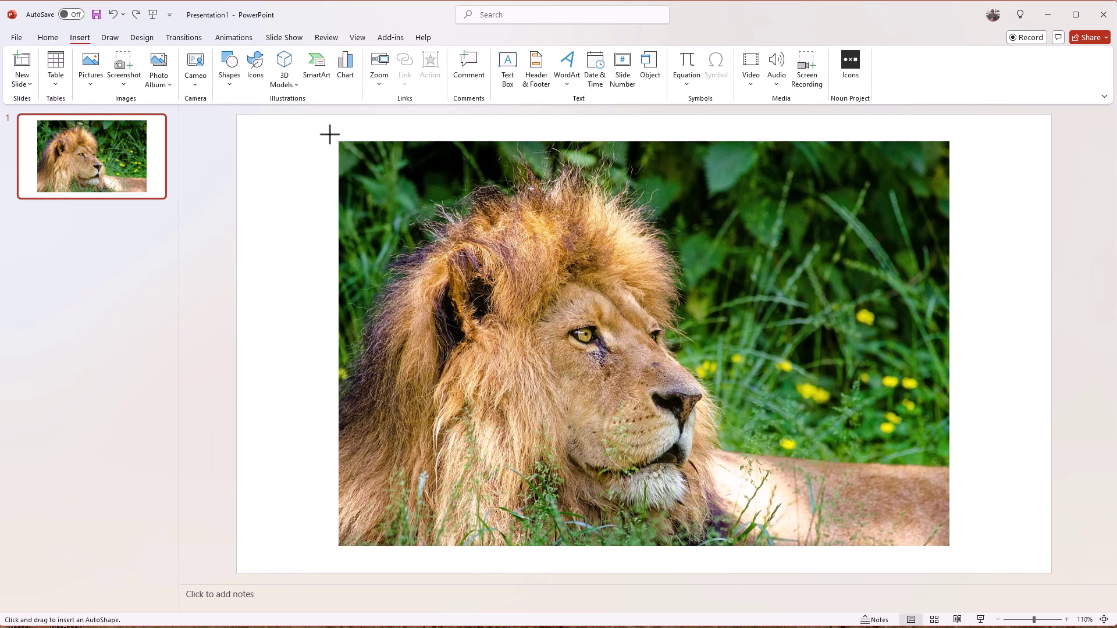
pyautogui.moveTo(333, 136); pyautogui.dragTo(603, 291)
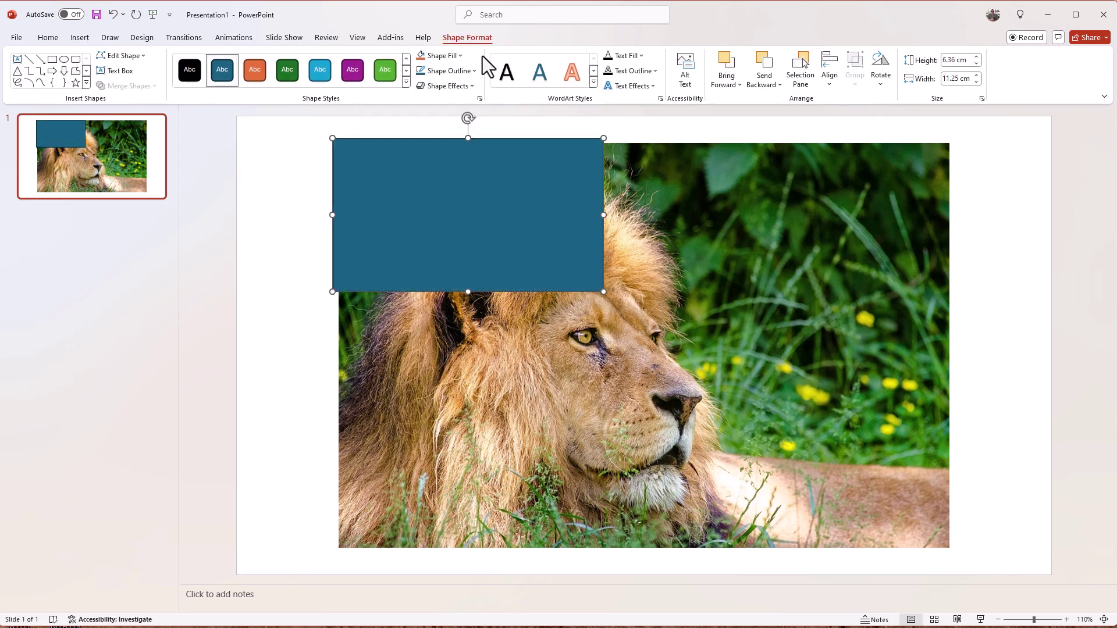
pyautogui.click(957, 60)
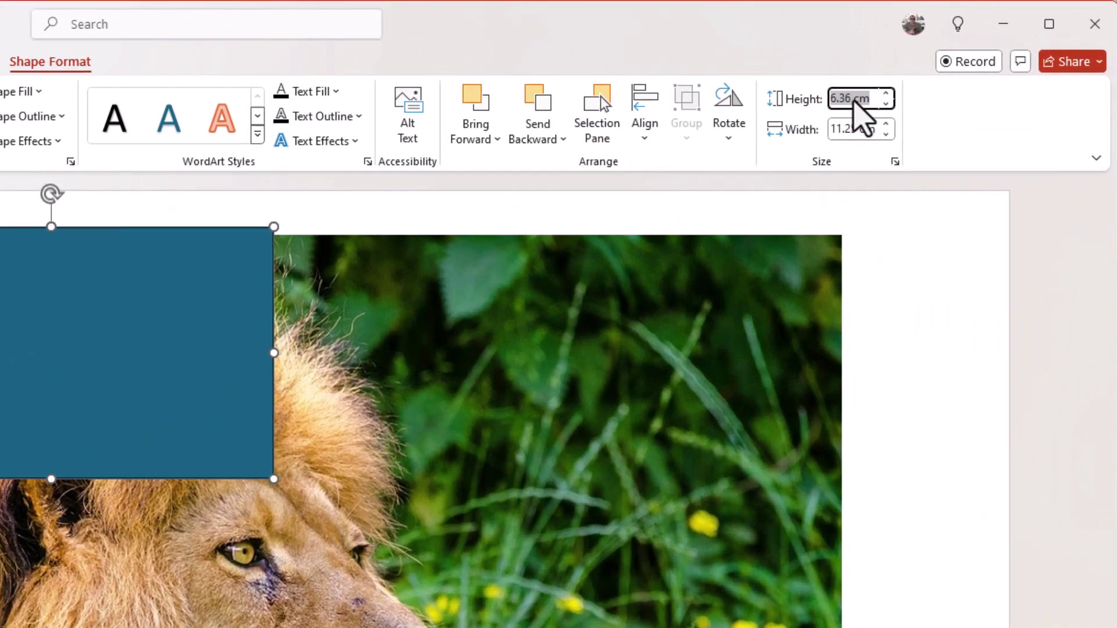
pyautogui.write('5.7')
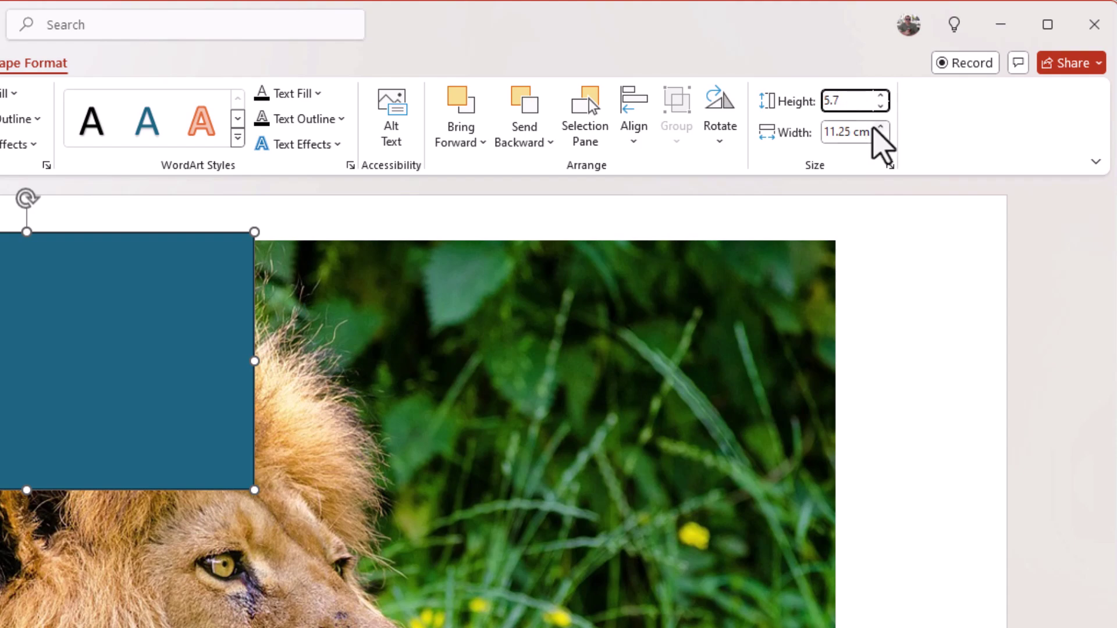
pyautogui.press('Tab')
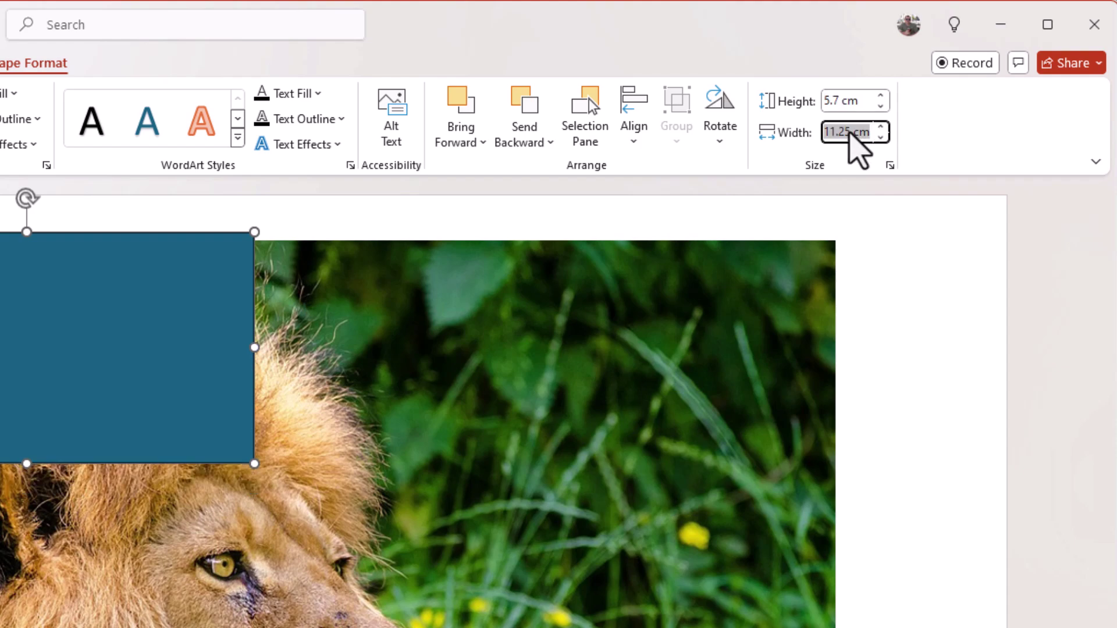
pyautogui.write('8.7')
pyautogui.press('Return')
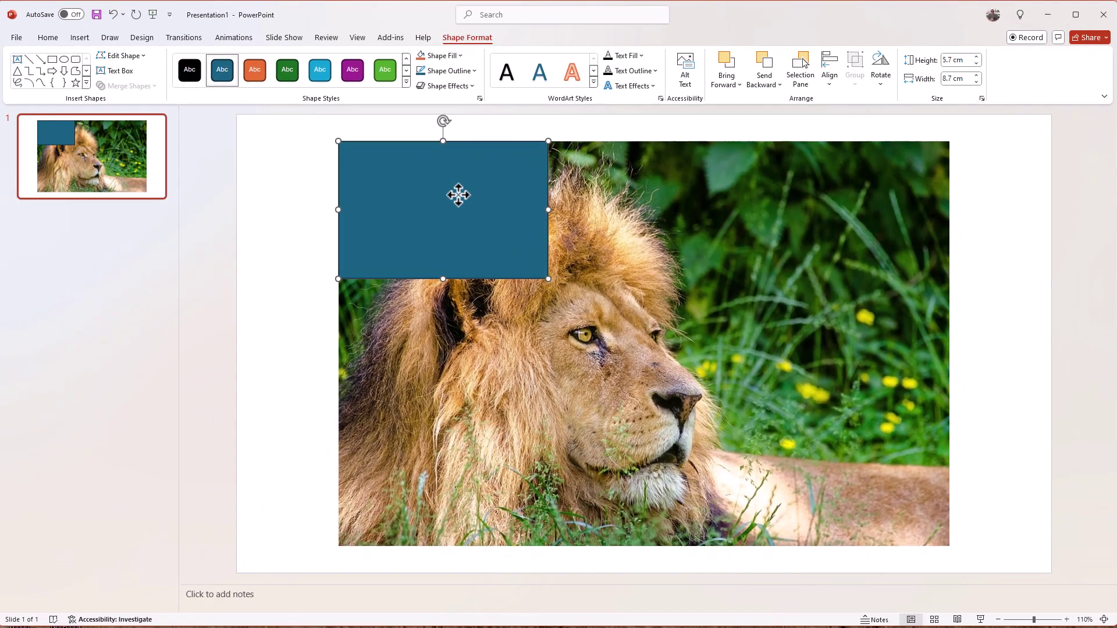
# Copy and paste the rectangle to form a snug top row of three boxes.
pyautogui.hotkey('ctrl', 'c')
pyautogui.hotkey('ctrl', 'v')
pyautogui.moveTo(461, 212)
pyautogui.mouseDown()
pyautogui.moveTo(656, 208)
pyautogui.moveTo(660, 197)
pyautogui.moveTo(738, 212)
pyautogui.moveTo(924, 200)
pyautogui.moveTo(471, 221)
pyautogui.mouseUp()
pyautogui.hotkey('ctrl', 'v')
pyautogui.moveTo(658, 209); pyautogui.dragTo(651, 209)
pyautogui.moveTo(823, 212); pyautogui.dragTo(814, 209)
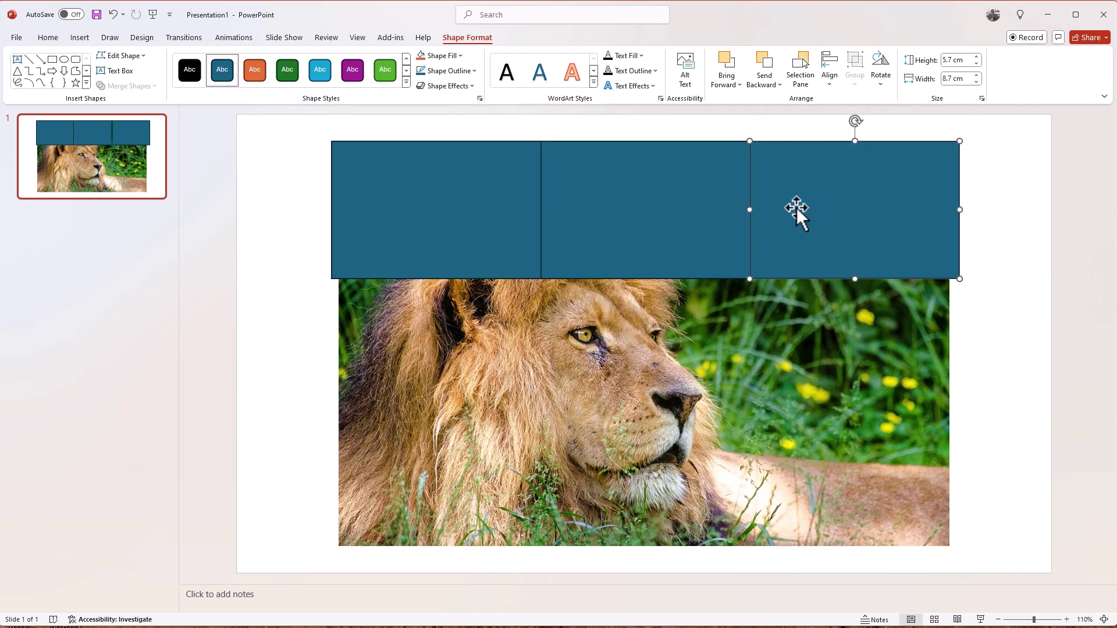
# Select the three-box row and duplicate it downward to fill the 3×3 grid.
pyautogui.click(373, 196)
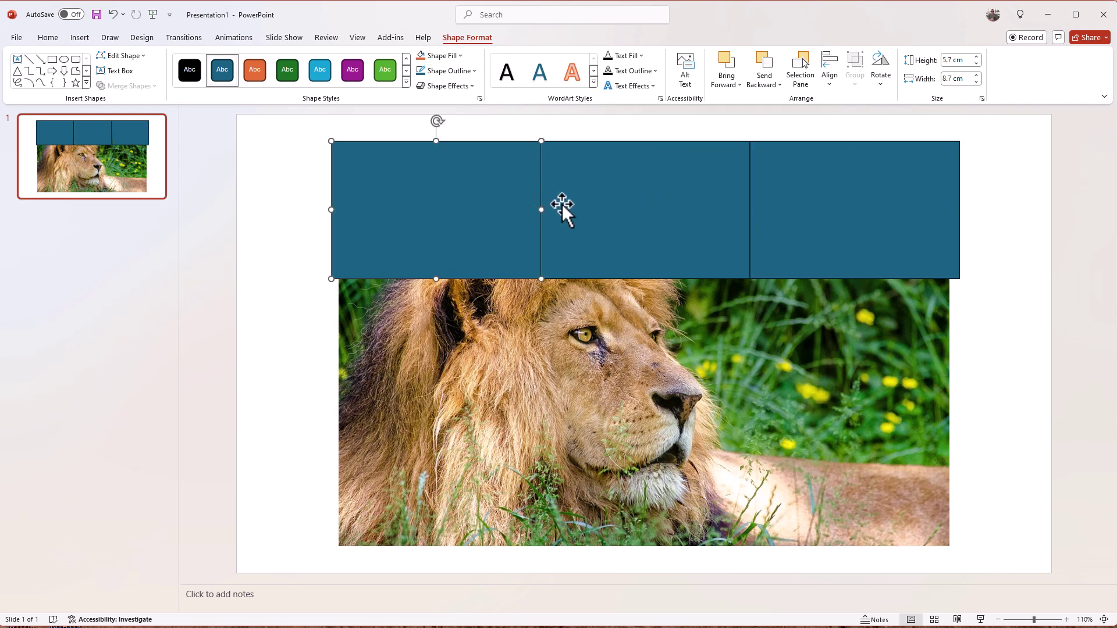
pyautogui.keyDown('shift'); pyautogui.click(612, 197); pyautogui.keyUp('shift')
pyautogui.keyDown('shift'); pyautogui.click(851, 204); pyautogui.keyUp('shift')
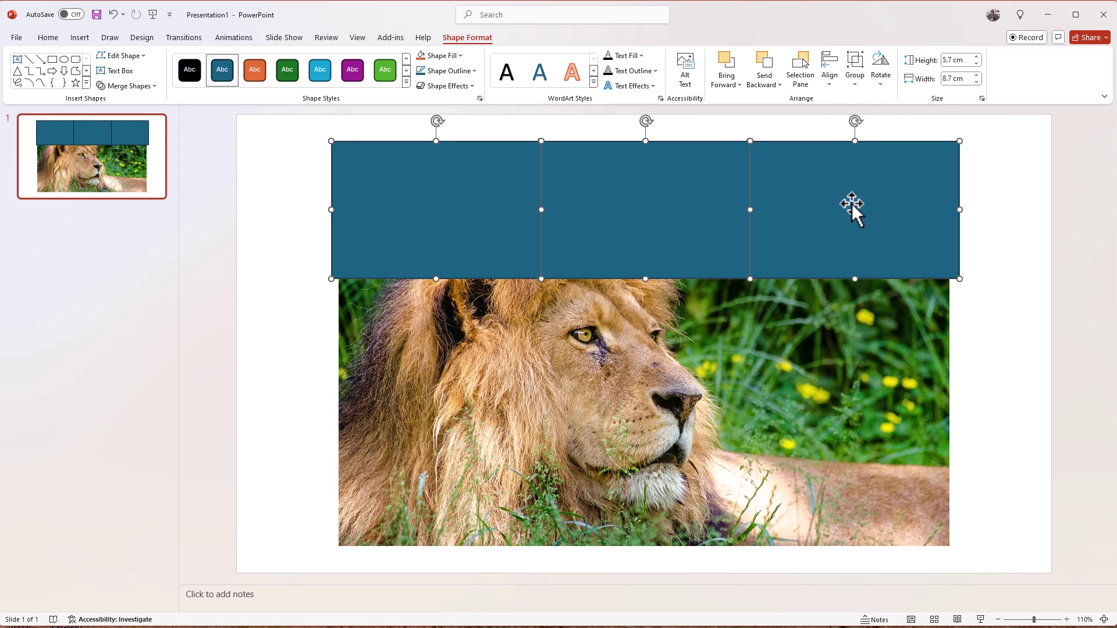
pyautogui.moveTo(865, 197); pyautogui.dragTo(854, 481)
pyautogui.click(272, 230)
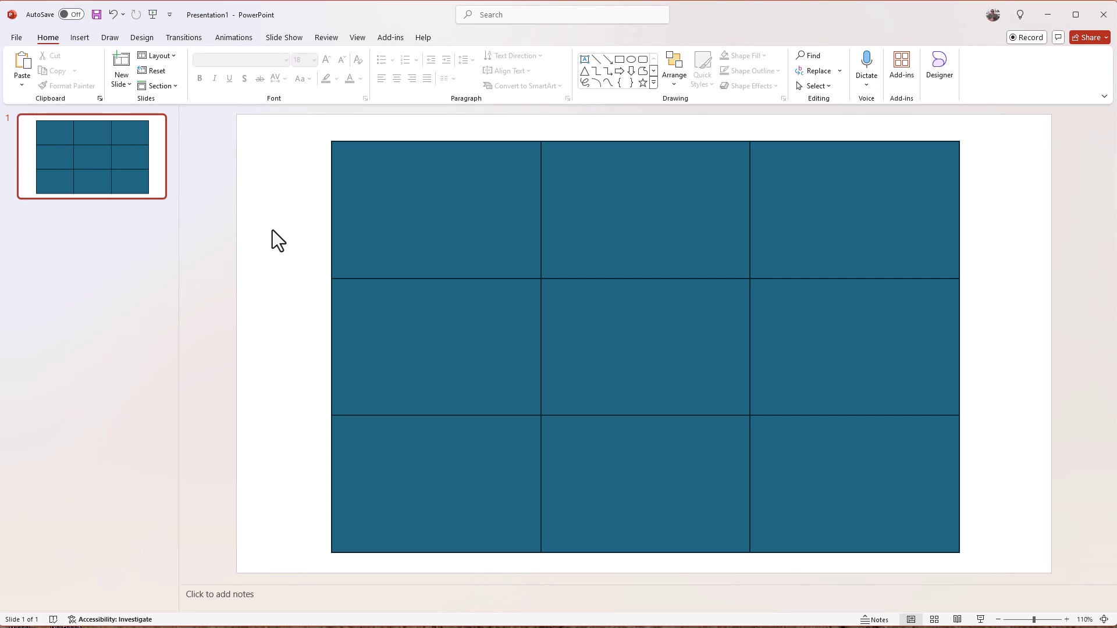
# Label the top and middle rows of boxes with numbers 1 to 6.
pyautogui.click(438, 201)
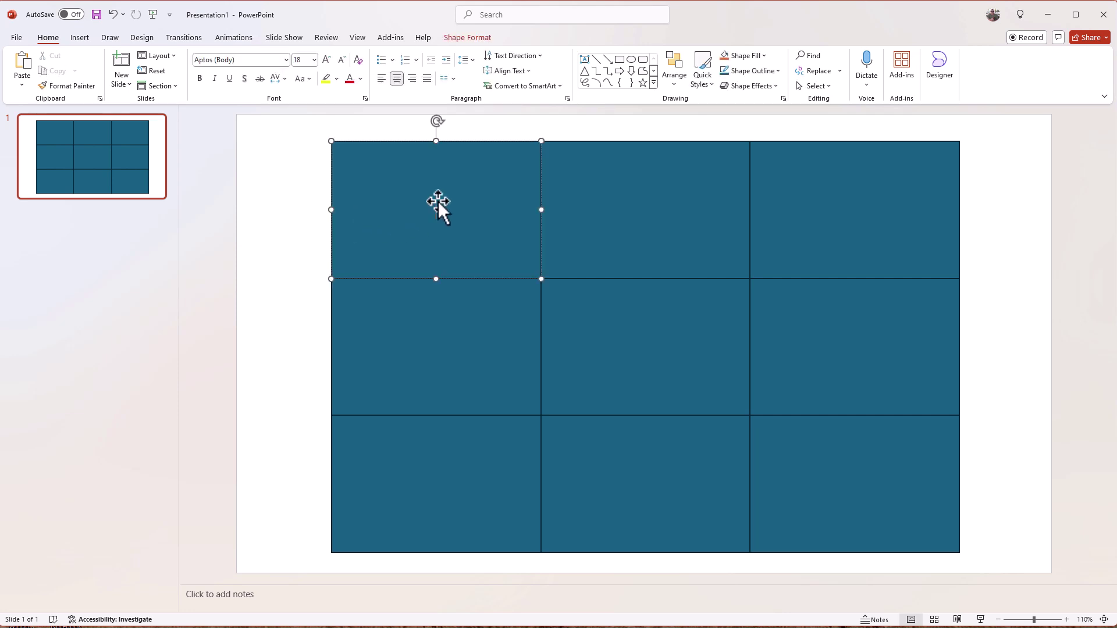
pyautogui.write('1')
pyautogui.click(643, 210)
pyautogui.write('2')
pyautogui.click(821, 205)
pyautogui.write('3')
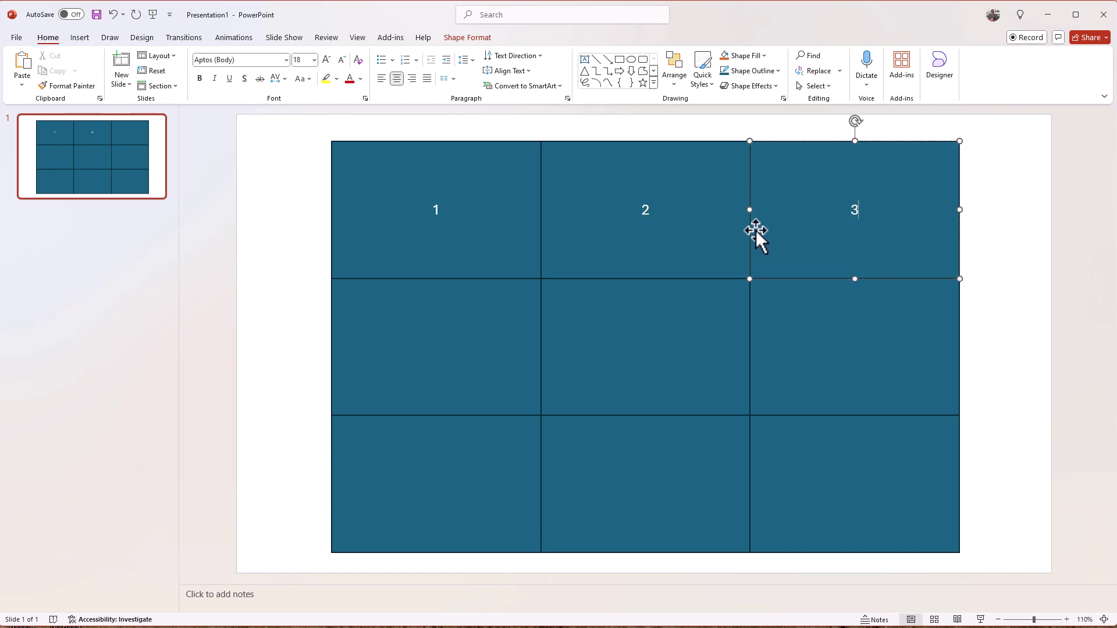
pyautogui.click(424, 342)
pyautogui.click(626, 339)
pyautogui.write('5')
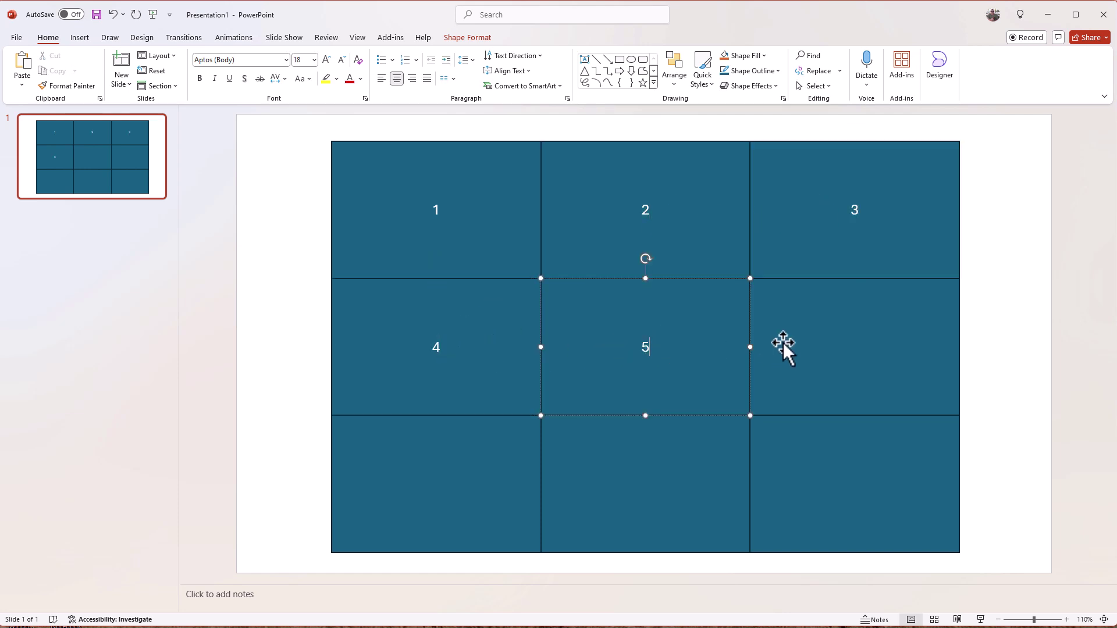
pyautogui.click(830, 344)
pyautogui.write('6')
# Label the bottom row of boxes 7, 8 and 9.
pyautogui.click(384, 481)
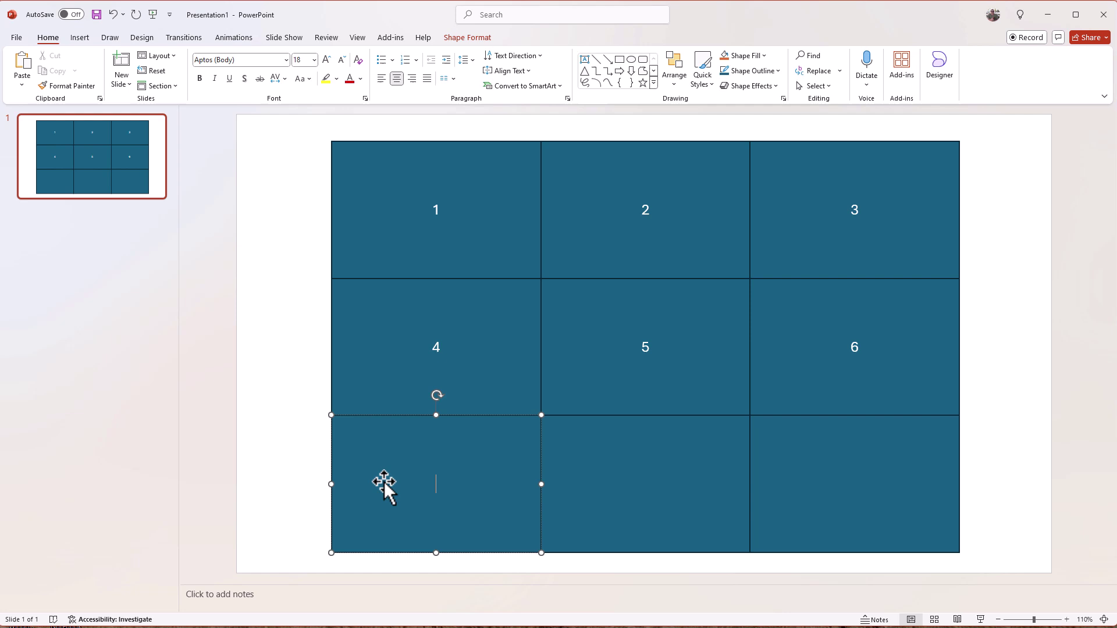
pyautogui.write('7')
pyautogui.click(645, 483)
pyautogui.write('8')
pyautogui.click(843, 481)
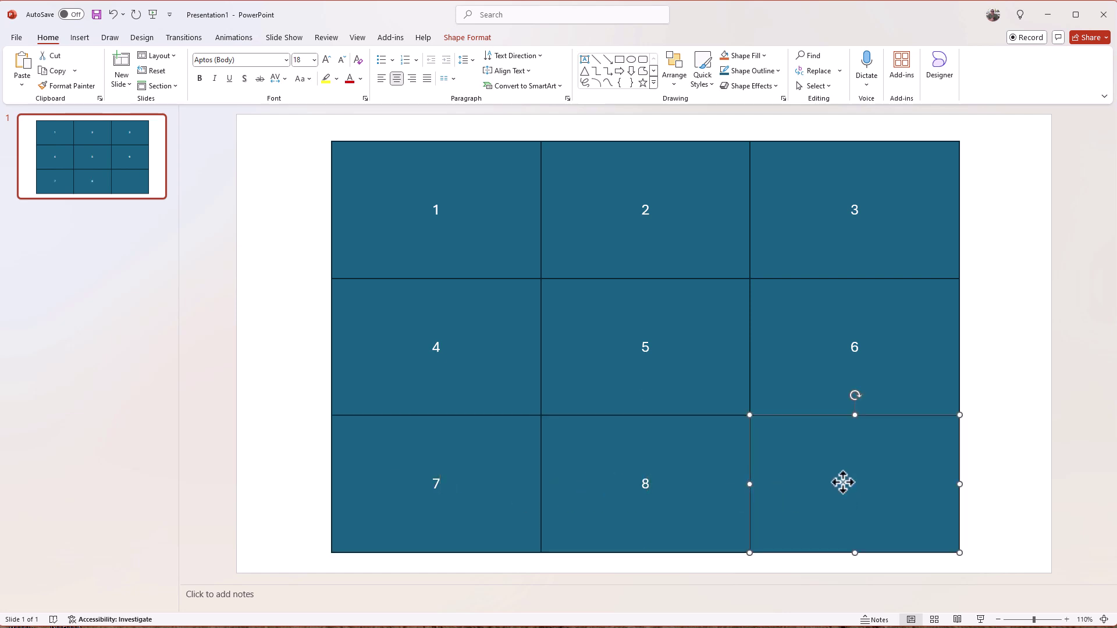
pyautogui.write('9')
pyautogui.press('Escape')
pyautogui.press('Escape')
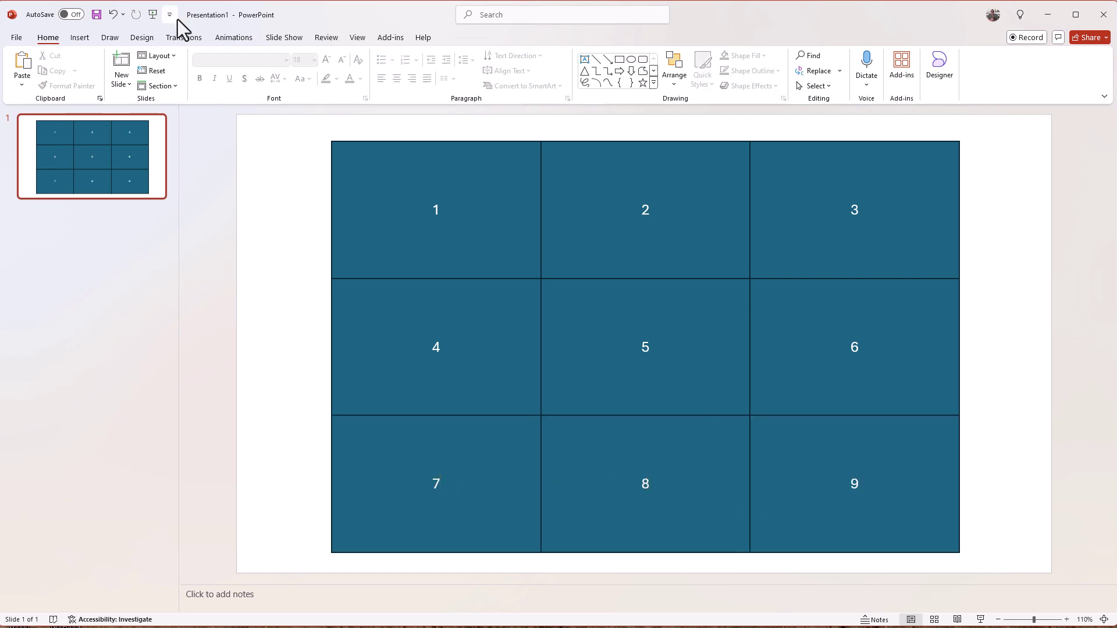
# Open the Selection Pane and rename the first boxes' entries Rectangle 1 and Rectangle 2.
pyautogui.click(810, 88)
pyautogui.click(830, 133)
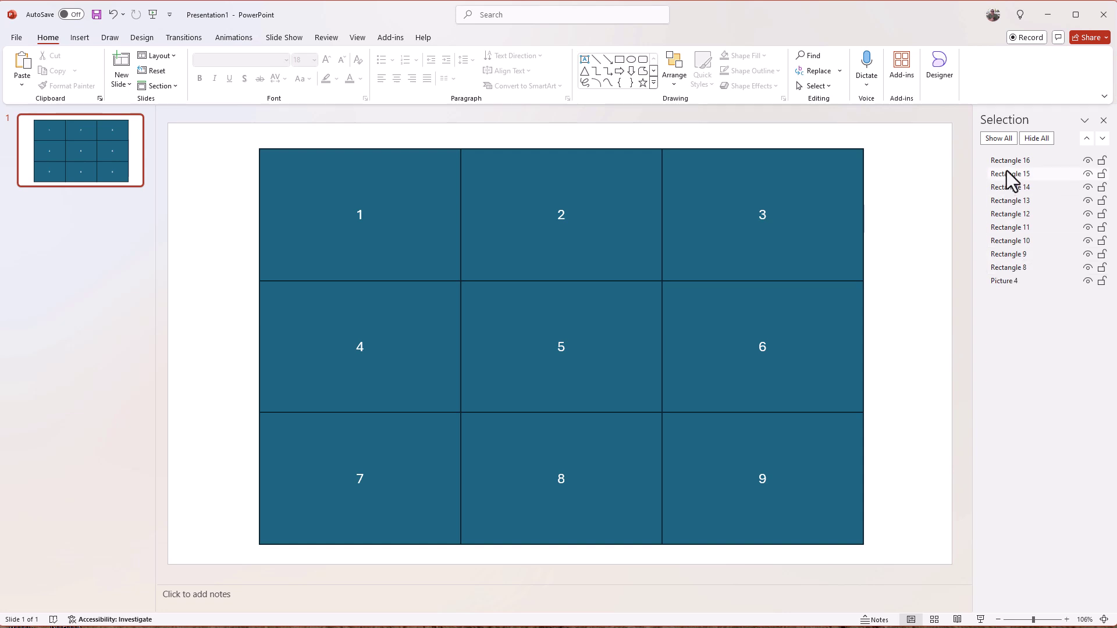
pyautogui.click(333, 189)
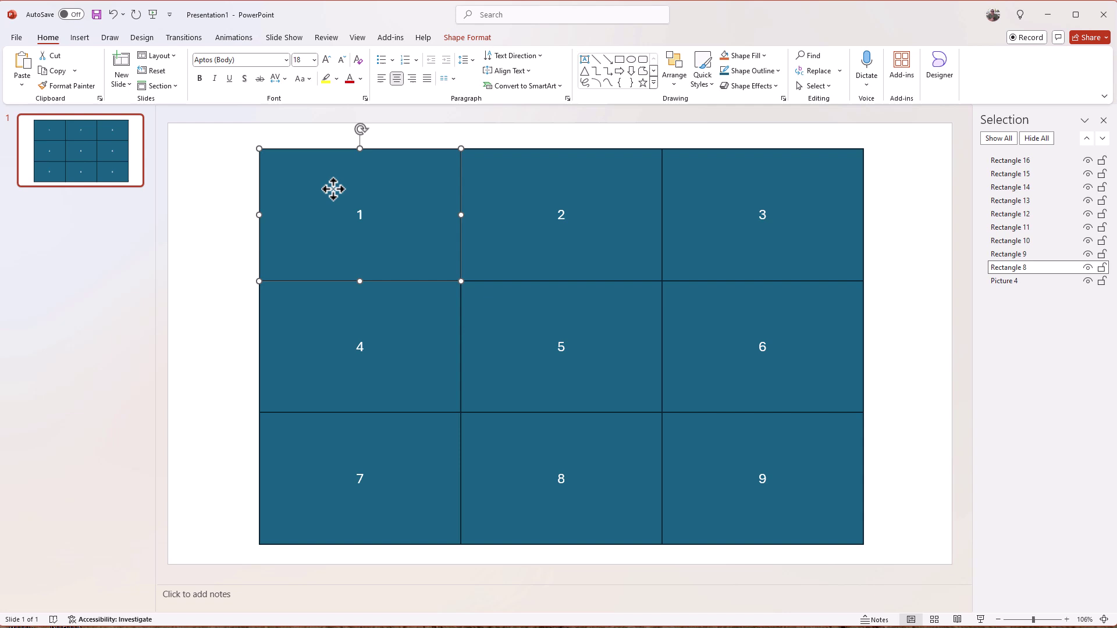
pyautogui.click(1024, 268)
pyautogui.doubleClick(1027, 268)
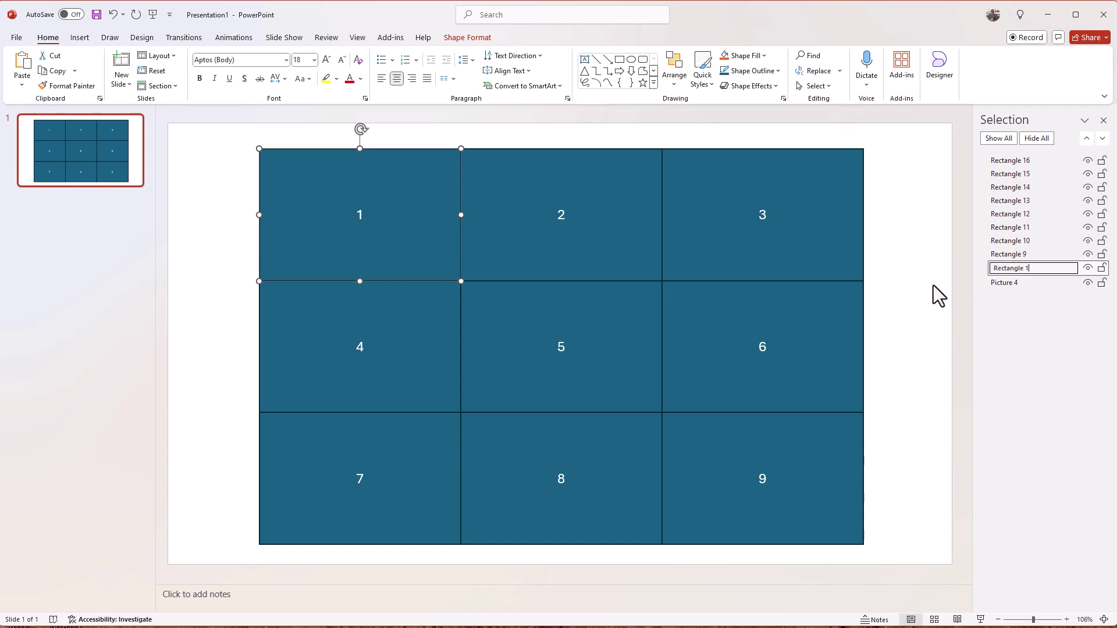
pyautogui.write('1')
pyautogui.click(547, 204)
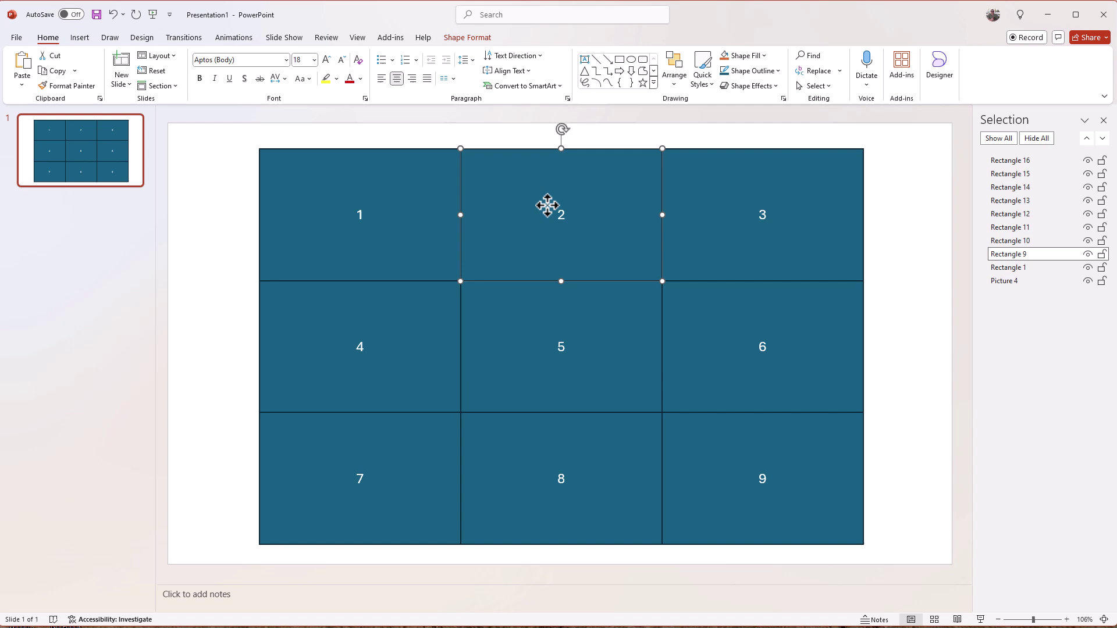
pyautogui.click(1018, 254)
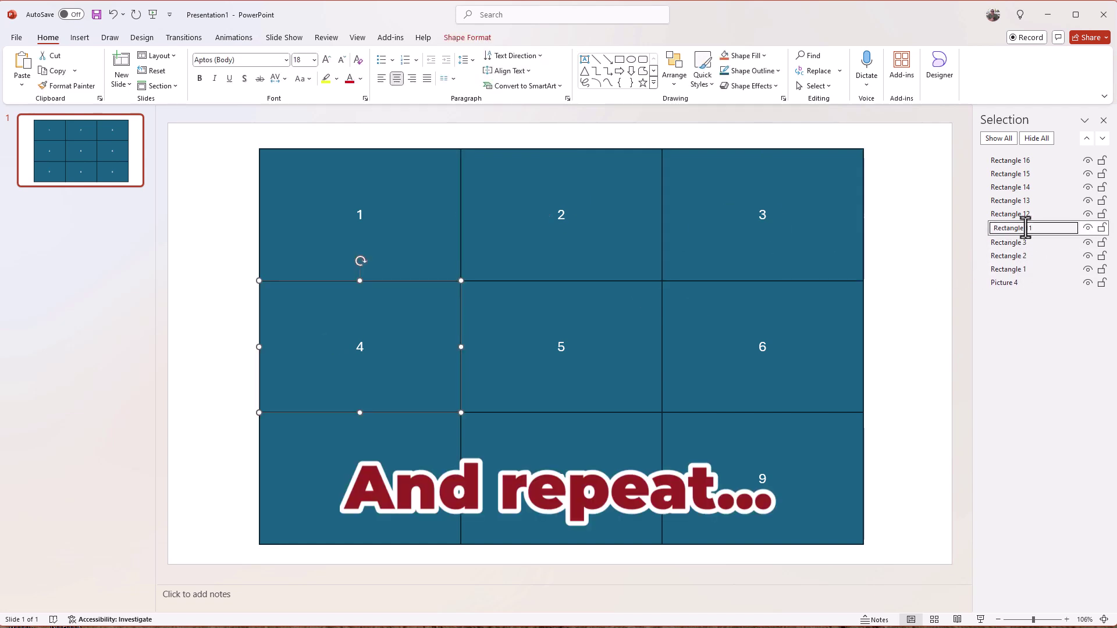
# Rename the remaining Selection Pane entries Rectangle 5 through Rectangle 9.
pyautogui.click(1010, 213)
pyautogui.write('5')
pyautogui.click(1011, 200)
pyautogui.write('6')
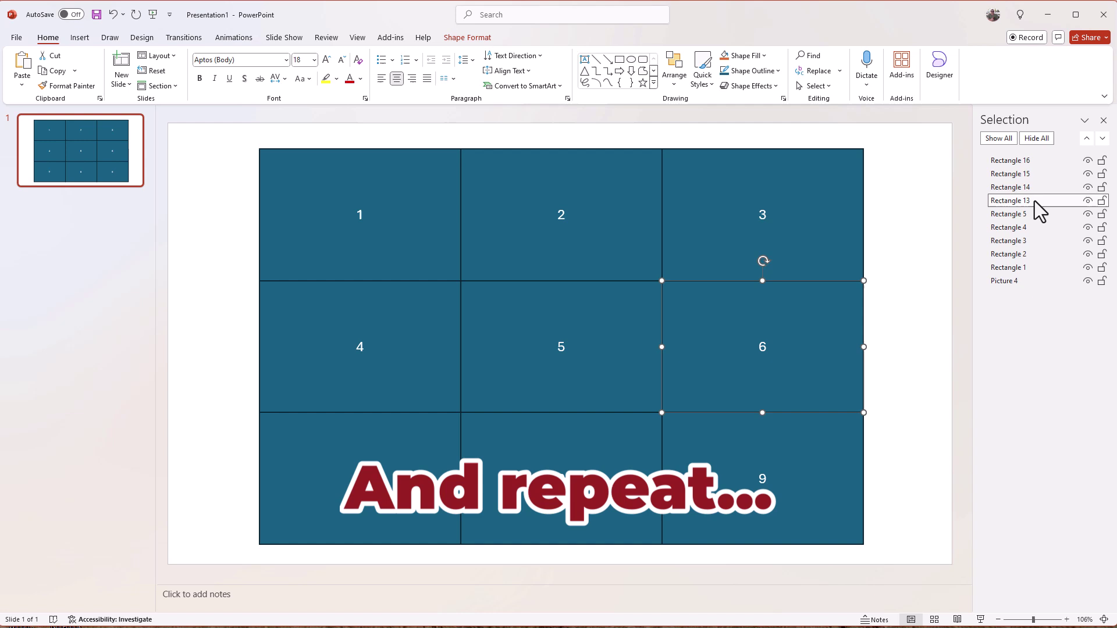
pyautogui.click(1011, 187)
pyautogui.write('7')
pyautogui.click(1011, 173)
pyautogui.write('8')
pyautogui.click(1010, 160)
pyautogui.write('9')
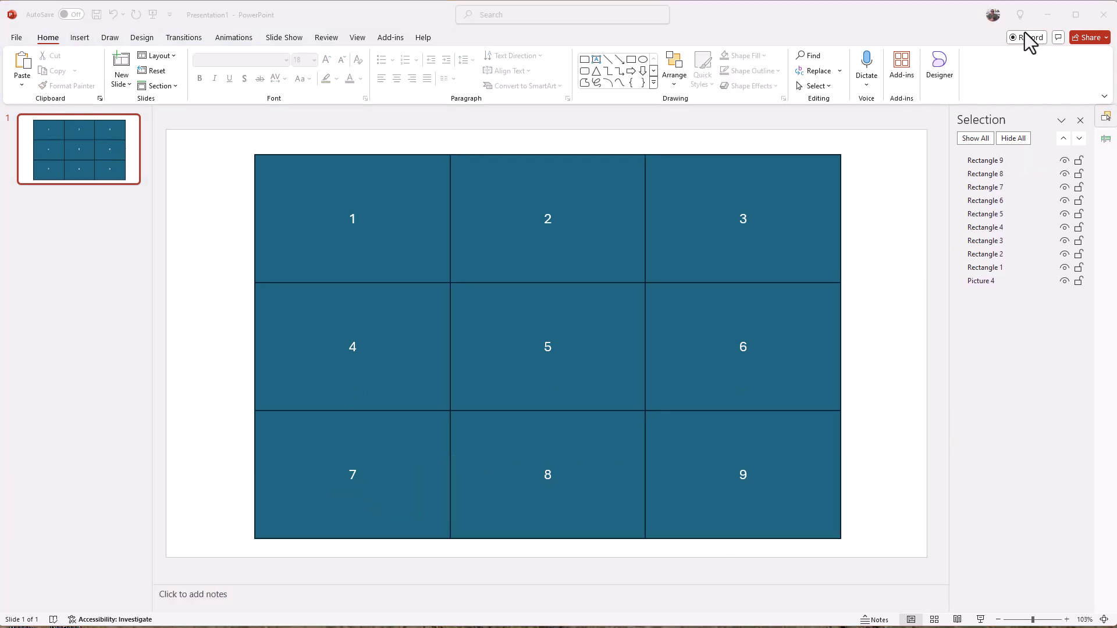
# Give box 1 a Fade exit animation from the full Animations gallery.
pyautogui.click(344, 190)
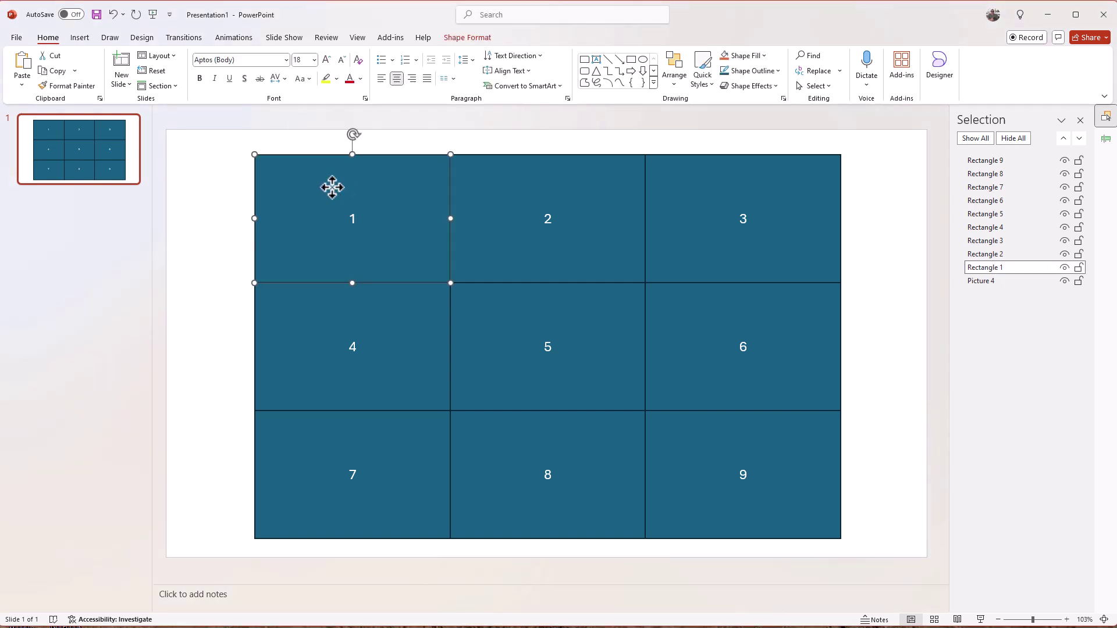
pyautogui.click(236, 40)
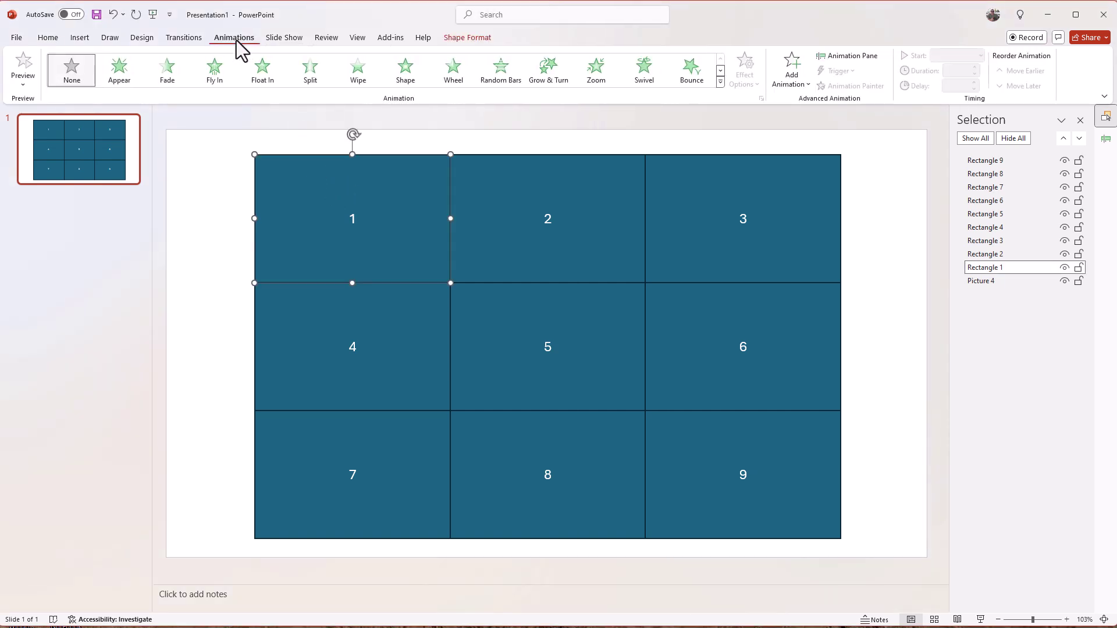
pyautogui.click(722, 82)
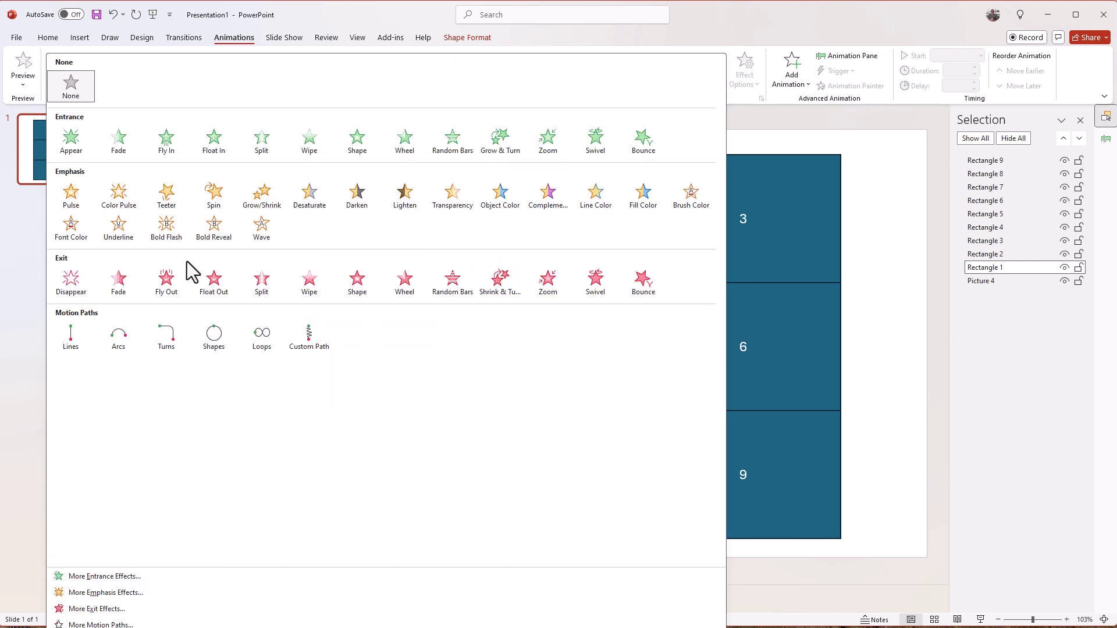
pyautogui.click(122, 285)
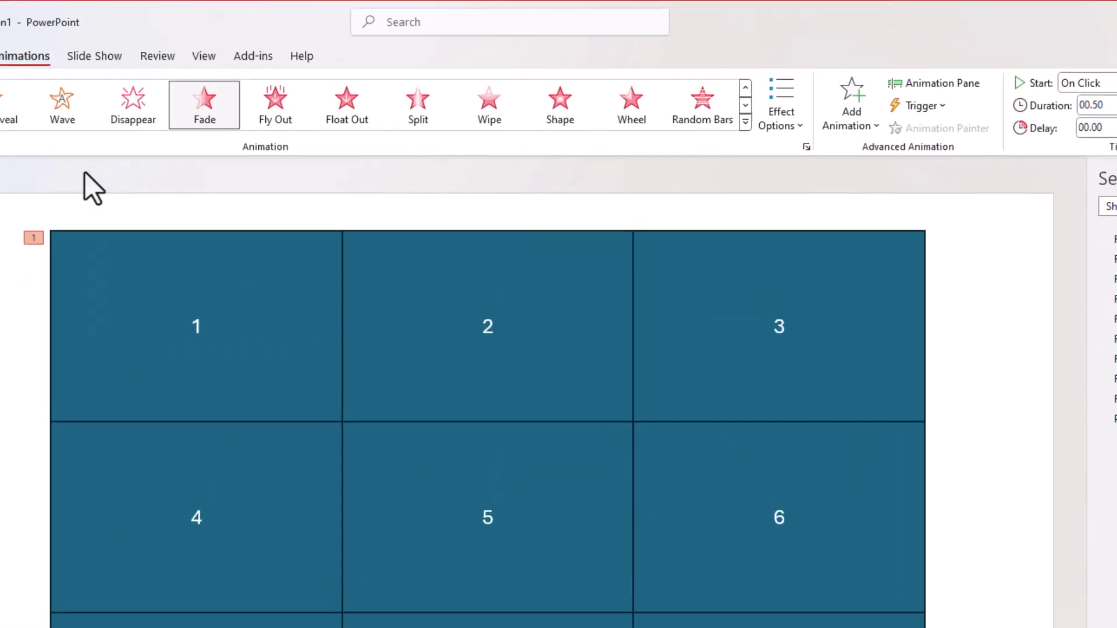
pyautogui.click(210, 289)
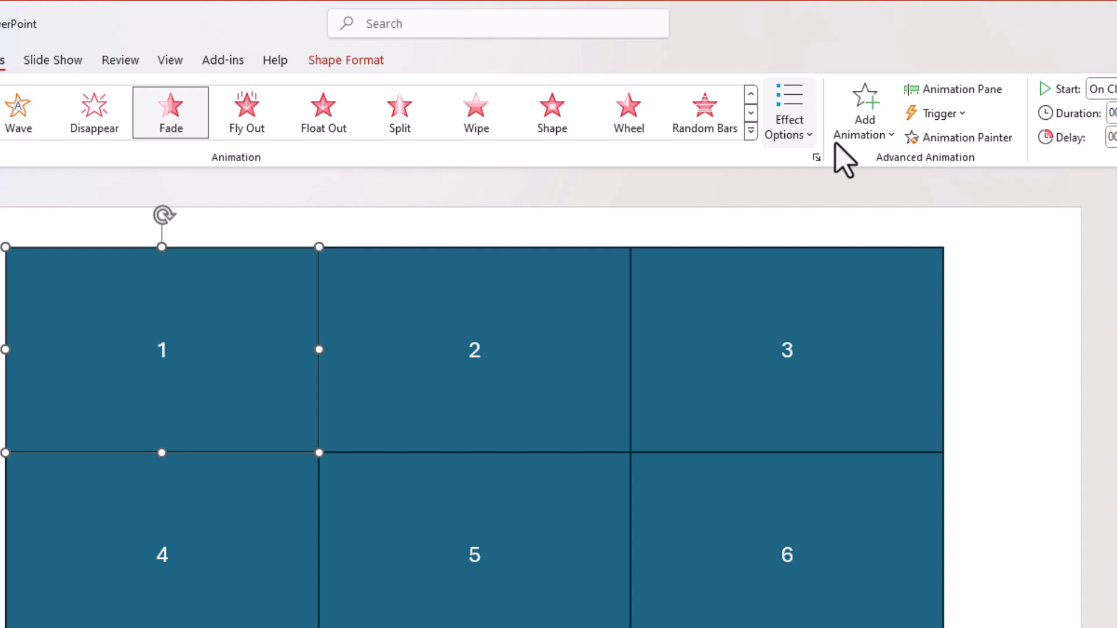
# Paint box 1's Fade exit onto boxes 2 through 9 with Animation Painter, then show the Animation Pane.
pyautogui.click(965, 139)
pyautogui.click(440, 343)
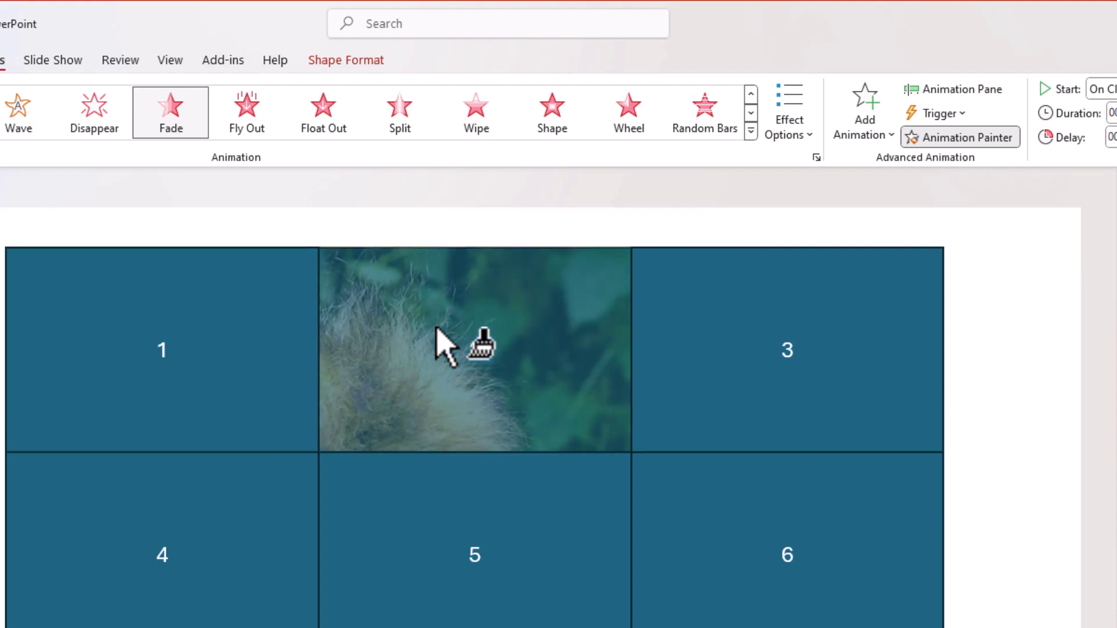
pyautogui.click(755, 337)
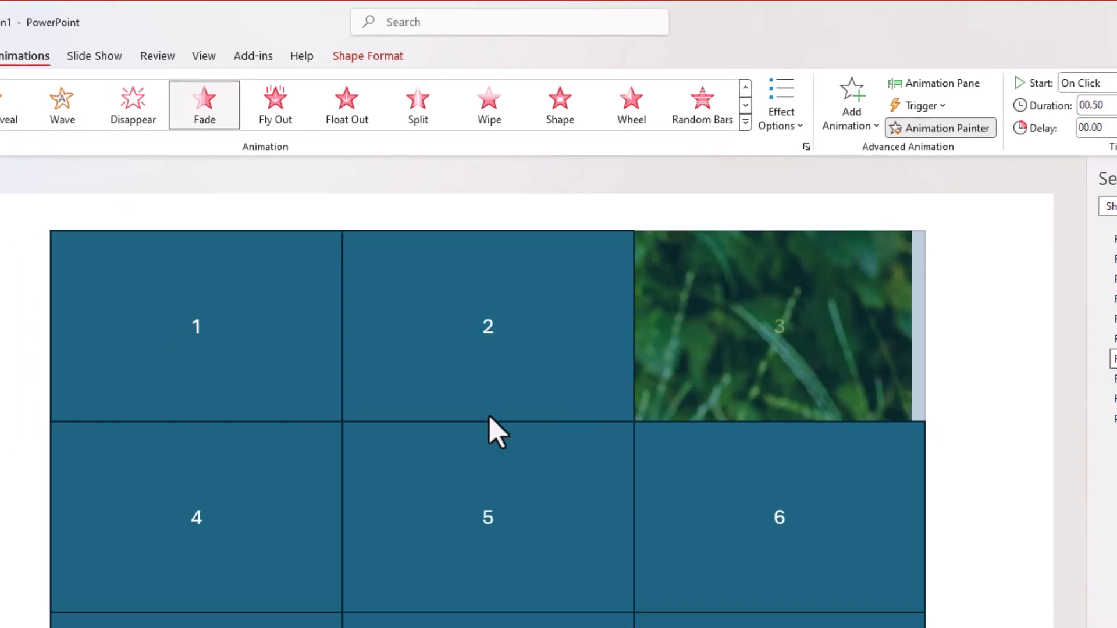
pyautogui.click(191, 474)
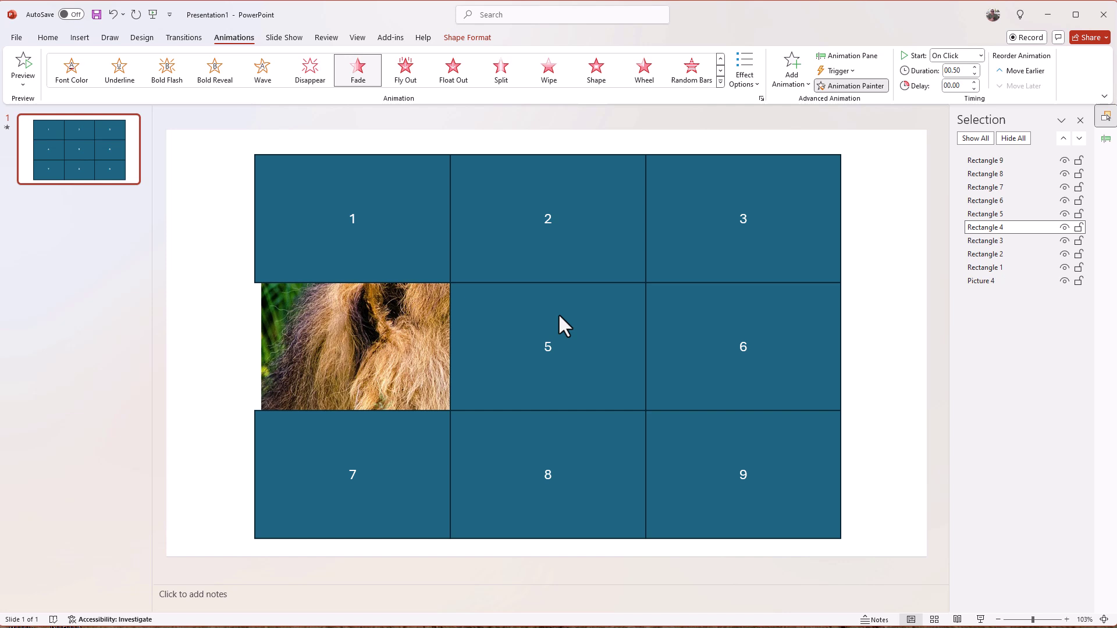
pyautogui.click(559, 312)
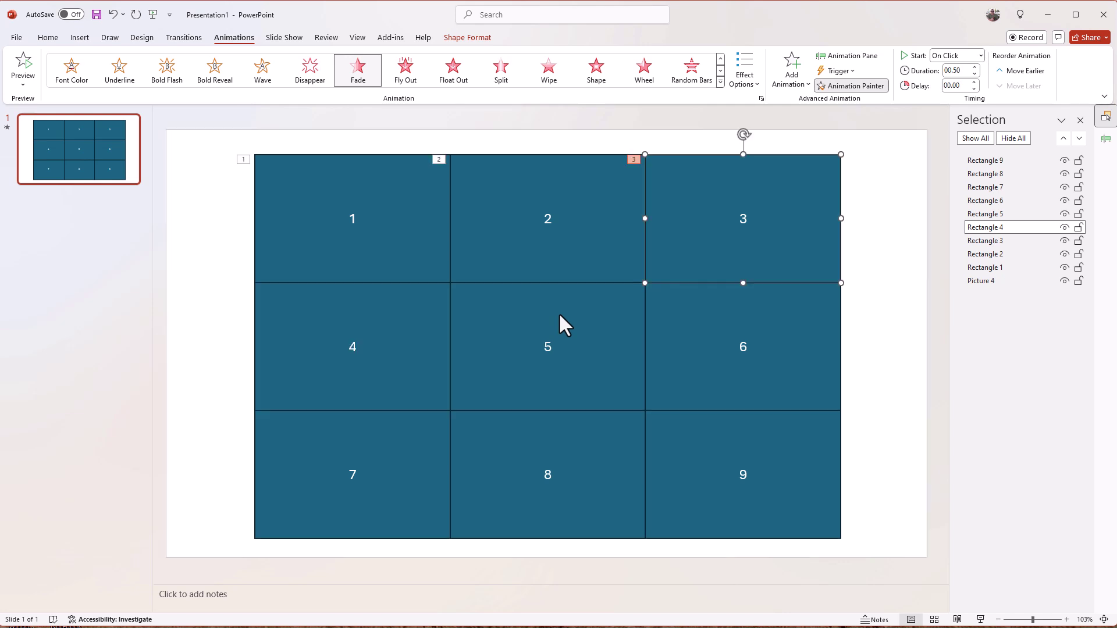
pyautogui.click(723, 314)
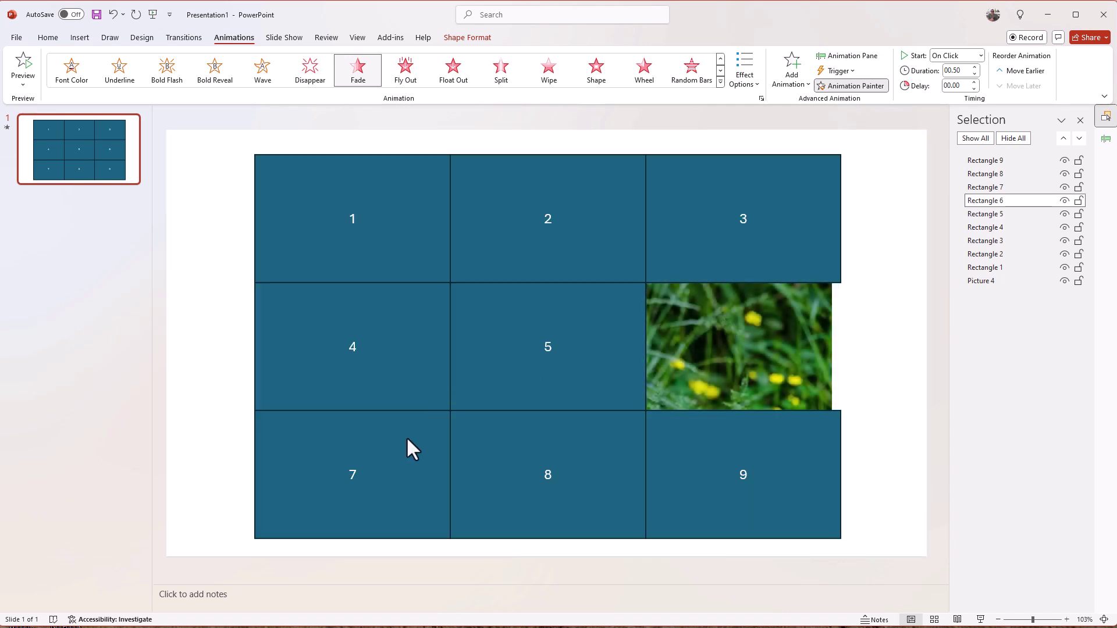
pyautogui.click(359, 450)
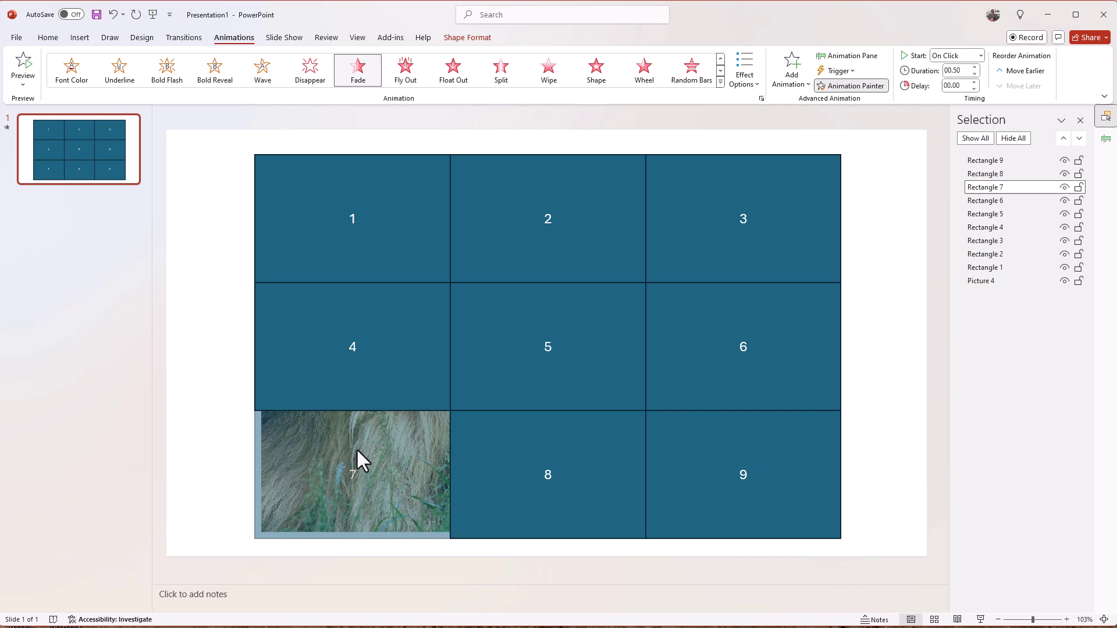
pyautogui.click(517, 448)
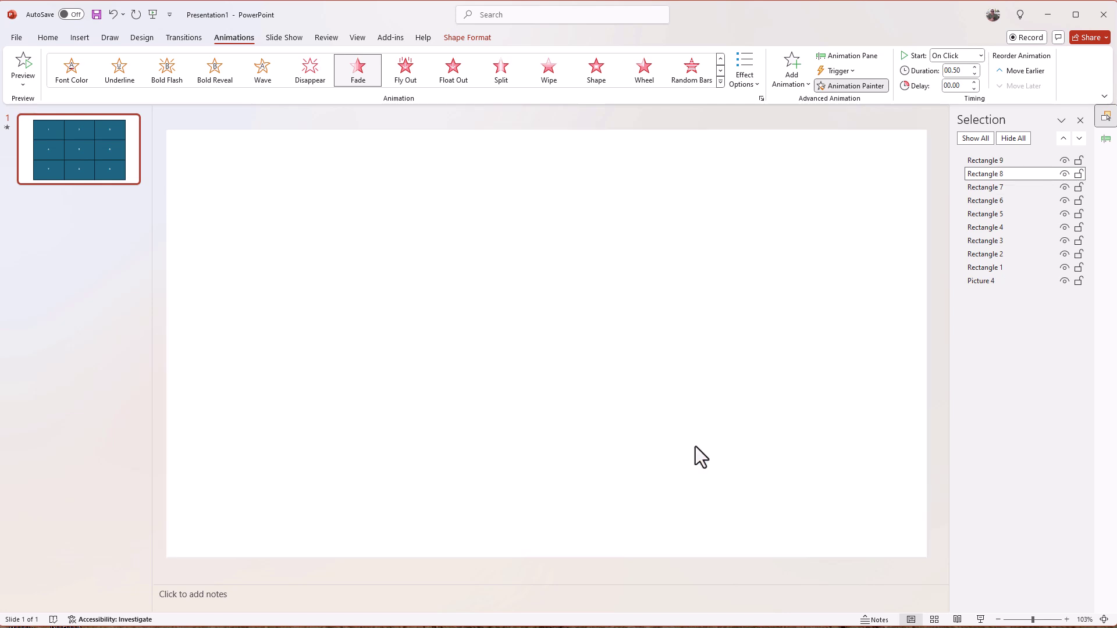
pyautogui.click(693, 448)
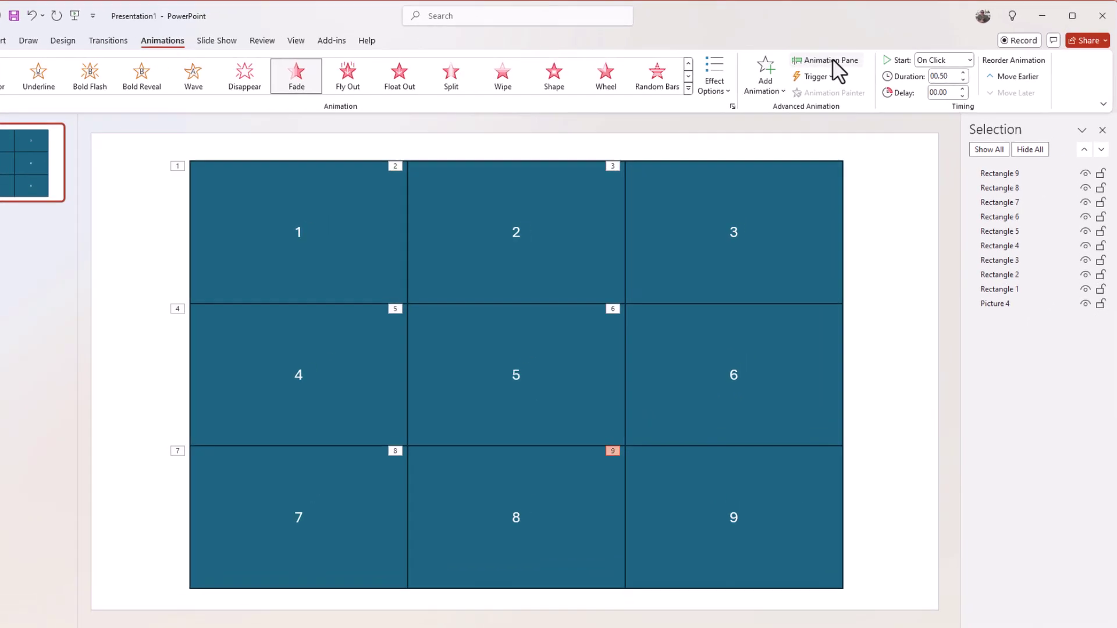
pyautogui.click(847, 55)
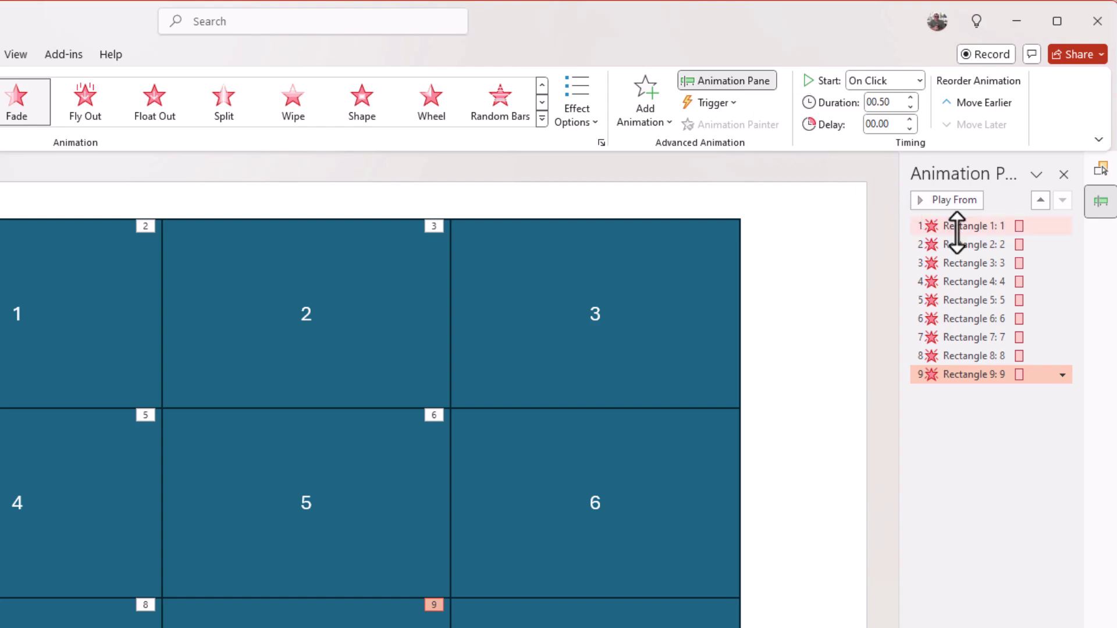
# Preview all nine fade animations in sequence, then select box 1.
pyautogui.click(957, 227)
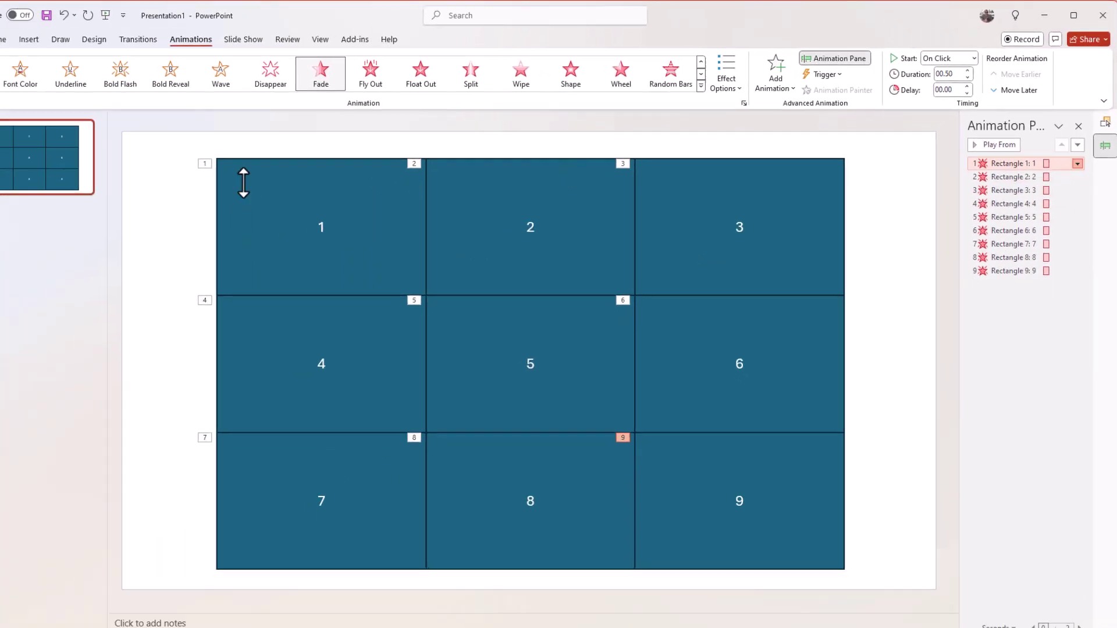
pyautogui.press('Escape')
pyautogui.click(979, 139)
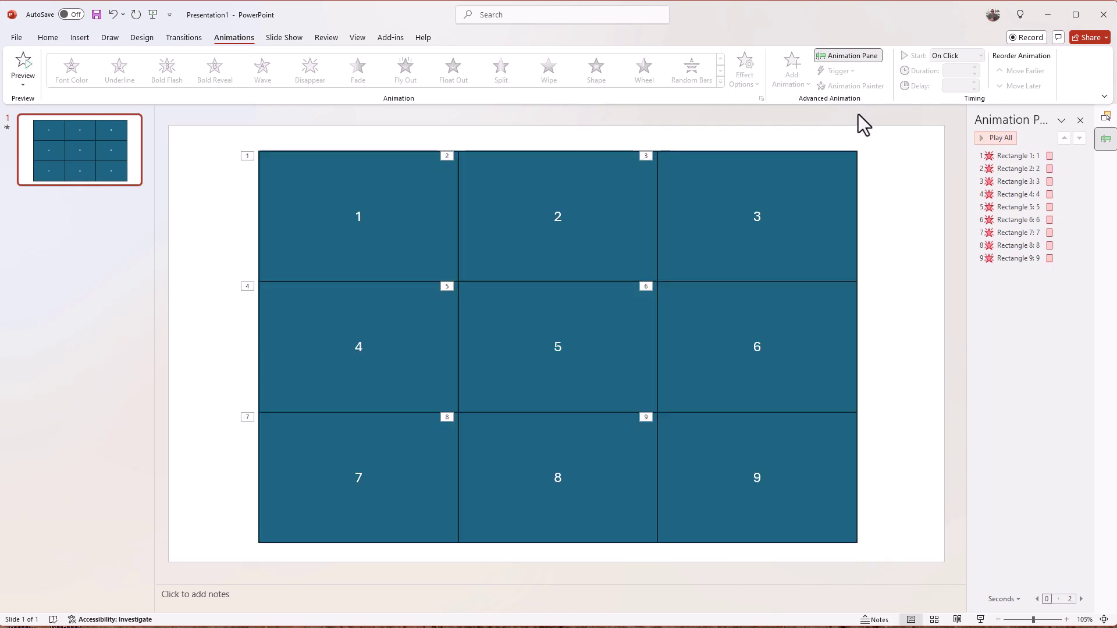
pyautogui.click(329, 204)
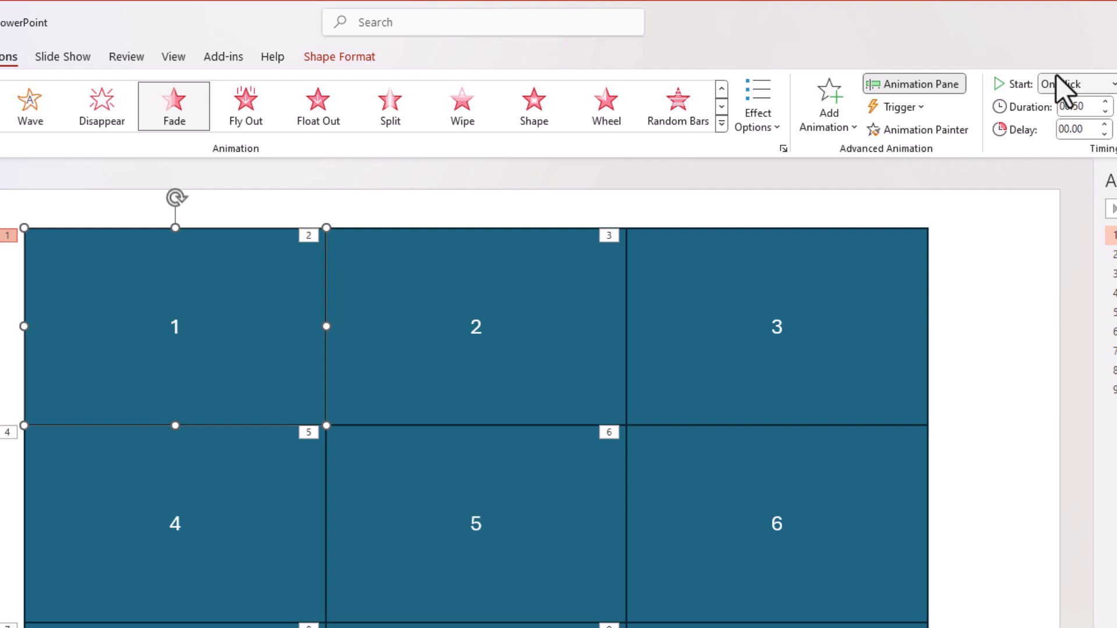
# Trigger the fades of boxes 1–3 on clicks of Rectangle 1, 2 and 3.
pyautogui.click(917, 107)
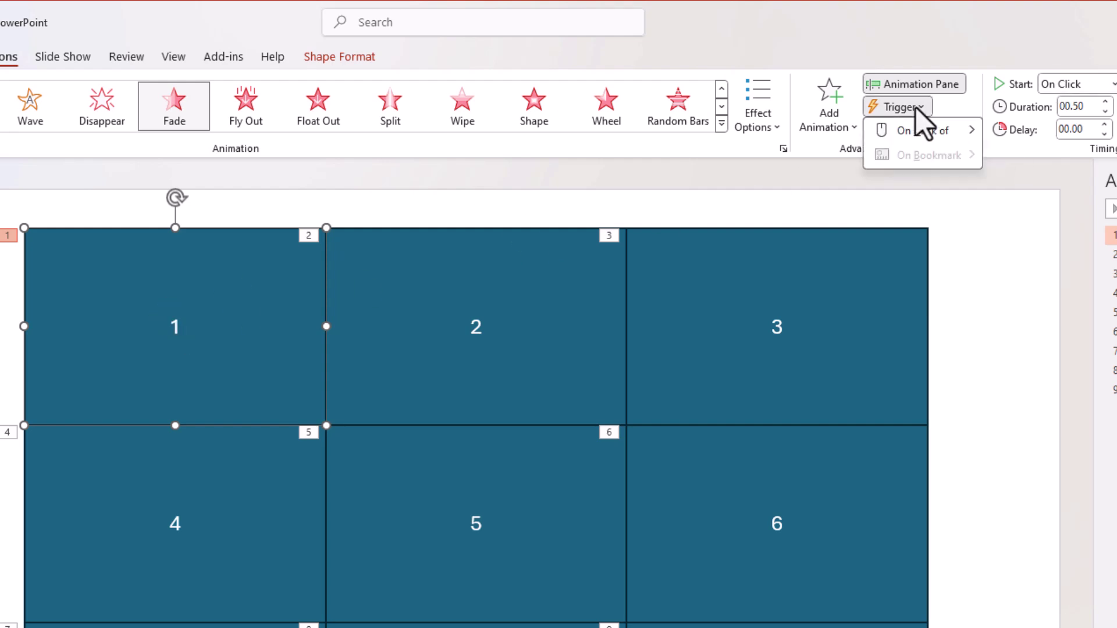
pyautogui.moveTo(922, 134)
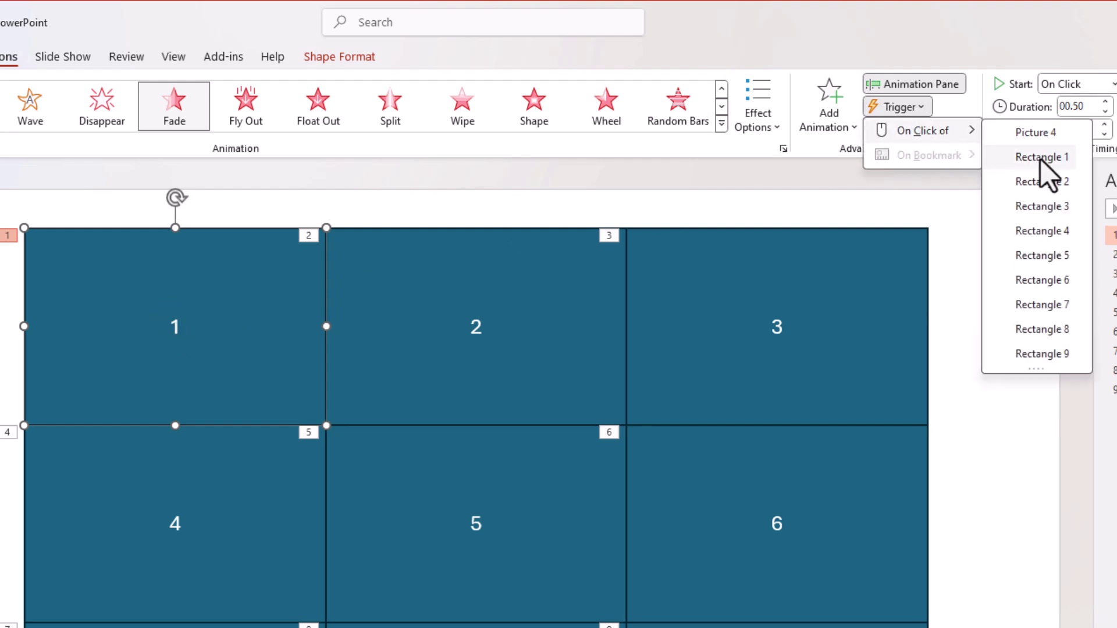
pyautogui.click(1040, 159)
pyautogui.click(536, 267)
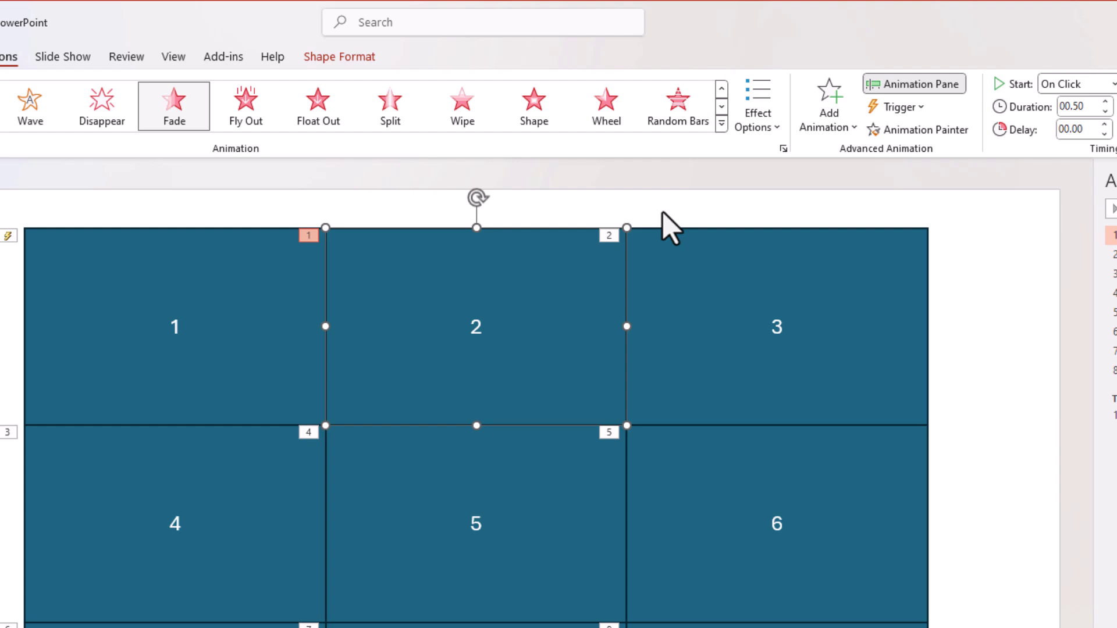
pyautogui.click(922, 109)
pyautogui.moveTo(928, 133)
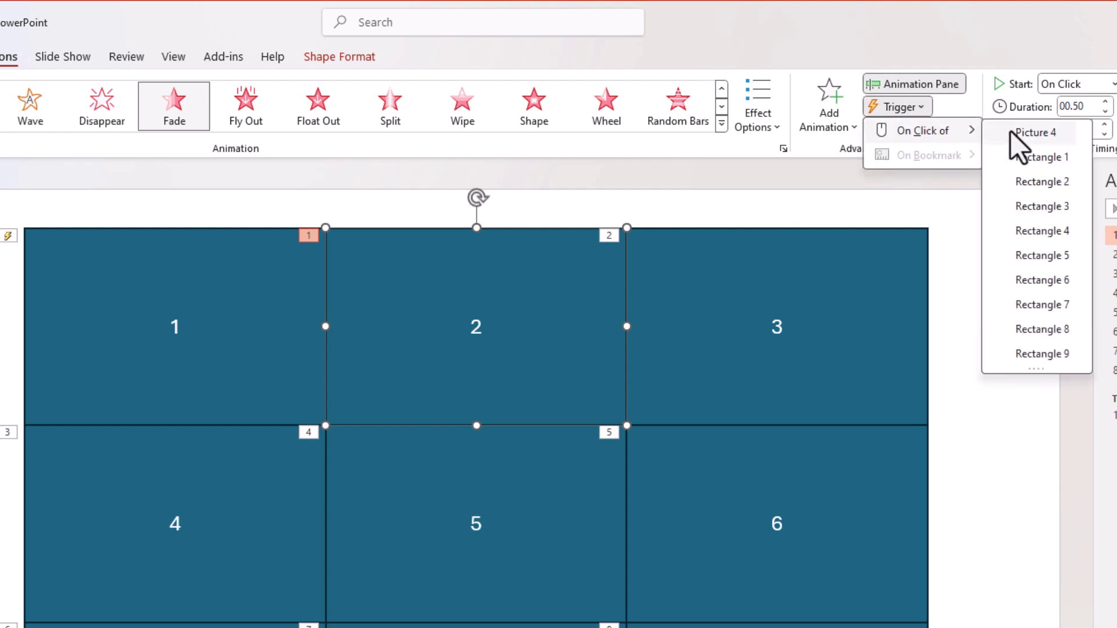
pyautogui.click(1042, 185)
pyautogui.click(729, 282)
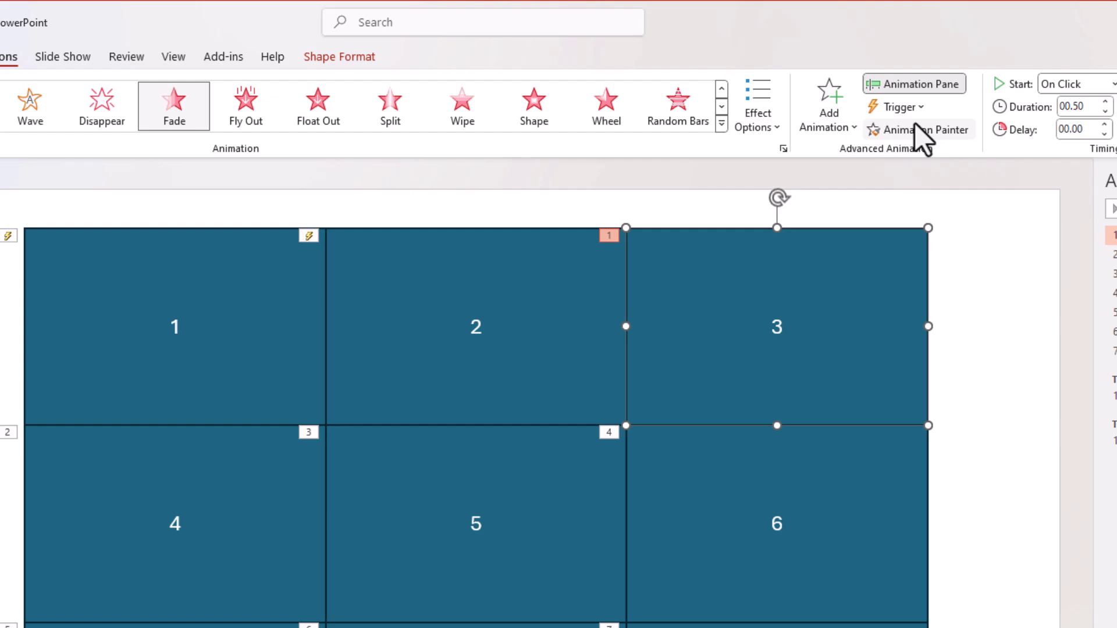
pyautogui.click(922, 108)
pyautogui.moveTo(929, 133)
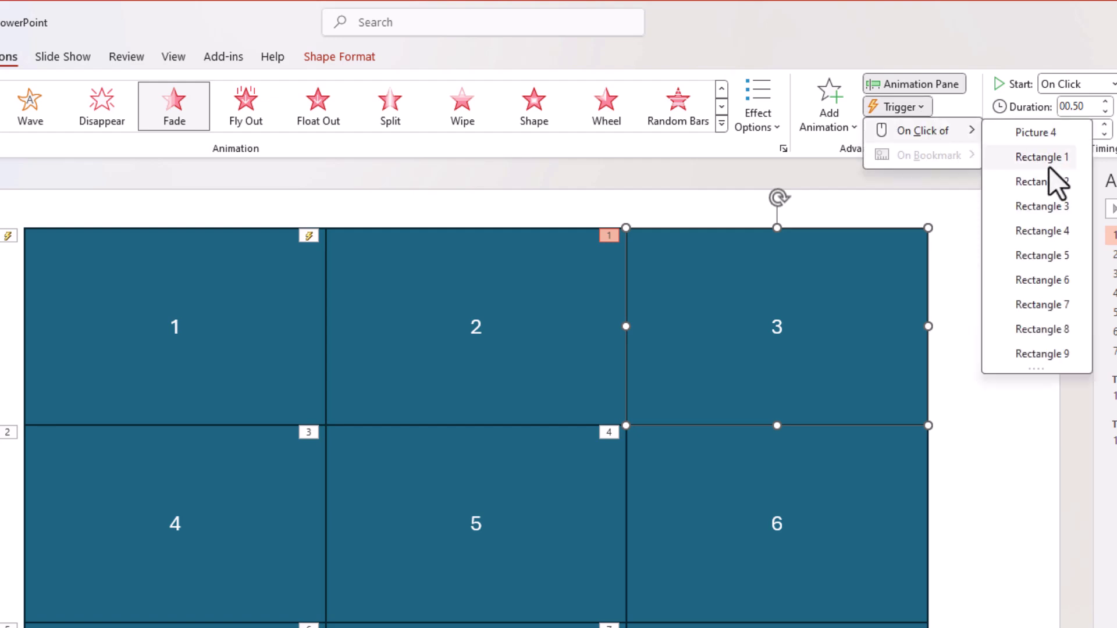
pyautogui.click(1041, 205)
# Trigger the fades of boxes 4–6 on clicks of Rectangle 4, 5 and 6.
pyautogui.click(199, 492)
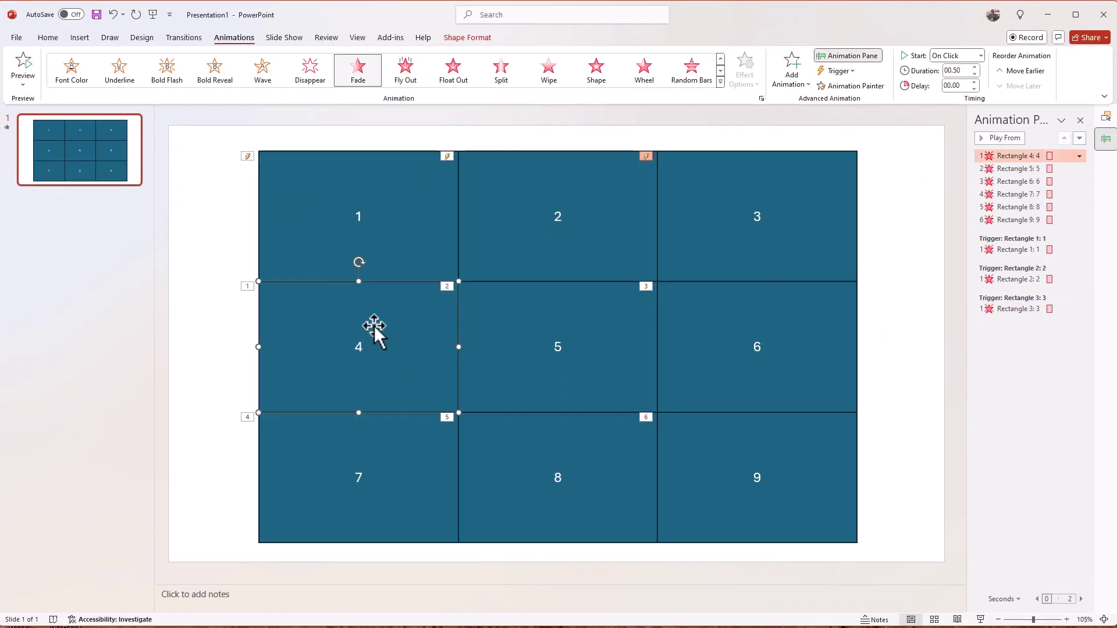
pyautogui.click(838, 70)
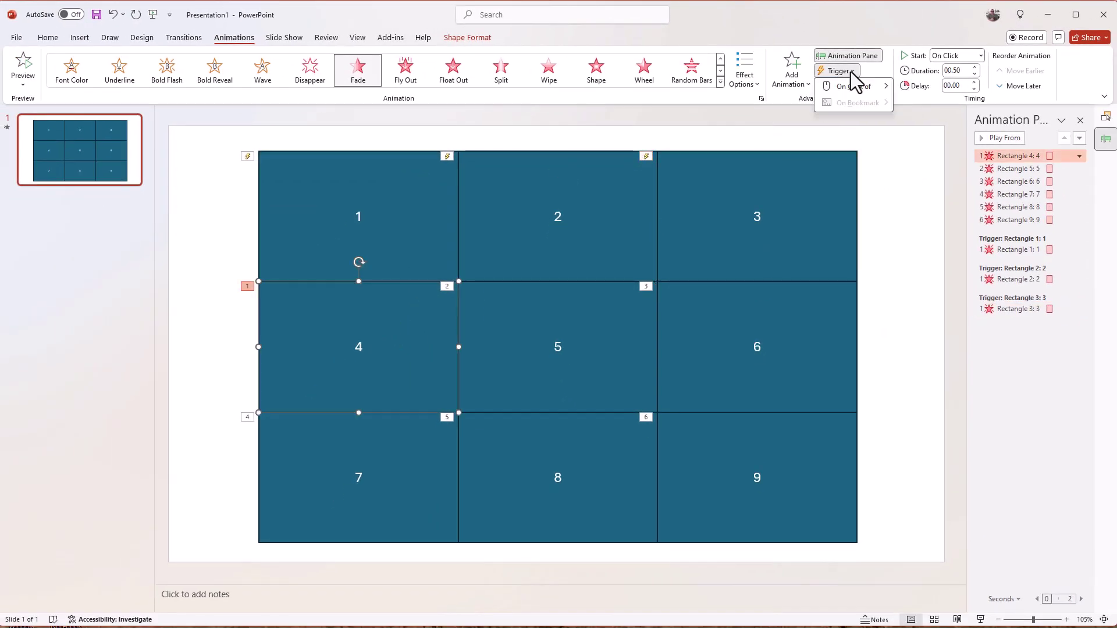
pyautogui.moveTo(852, 86)
pyautogui.click(938, 155)
pyautogui.click(523, 323)
pyautogui.click(838, 71)
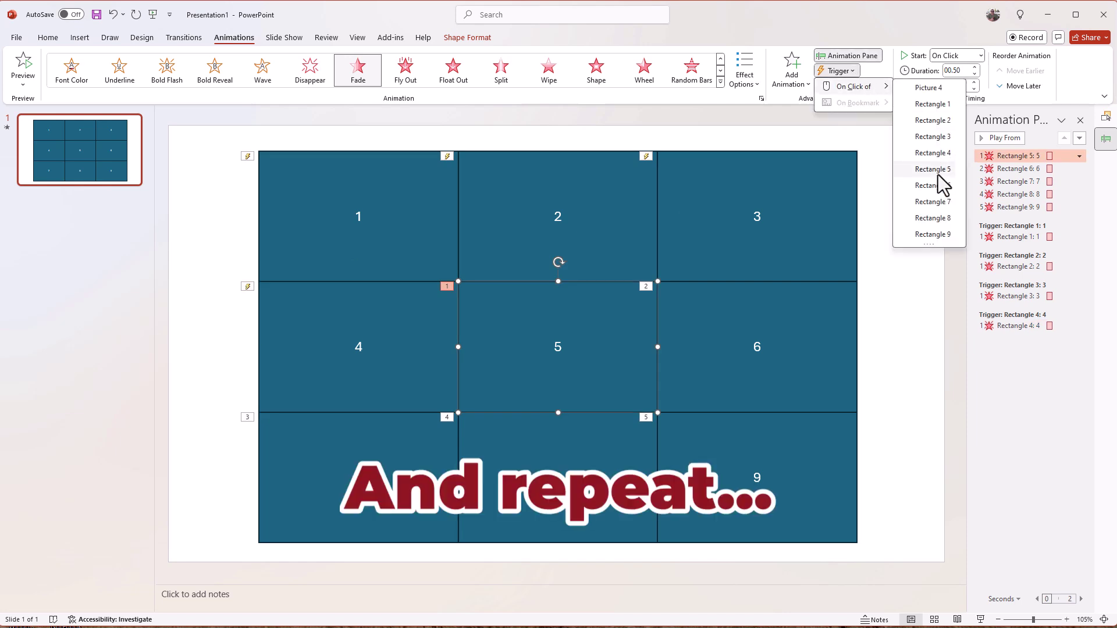
pyautogui.click(933, 168)
pyautogui.click(723, 307)
pyautogui.click(838, 71)
pyautogui.click(933, 185)
# Trigger the fades of boxes 7–9 on clicks of Rectangle 7, 8 and 9.
pyautogui.click(360, 477)
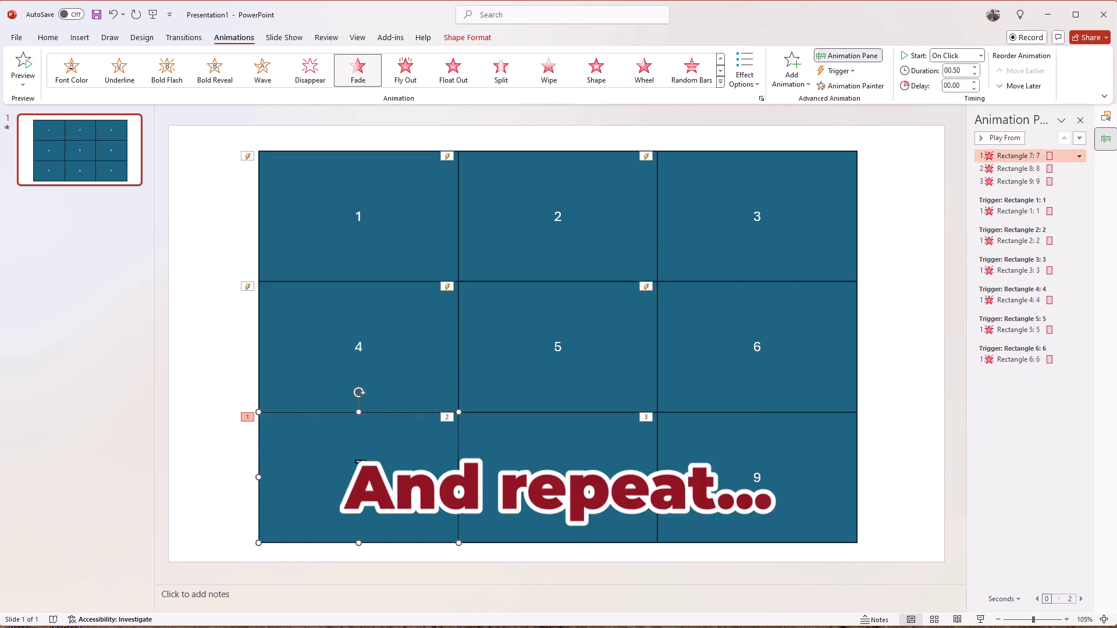
pyautogui.click(838, 70)
pyautogui.click(933, 201)
pyautogui.click(557, 462)
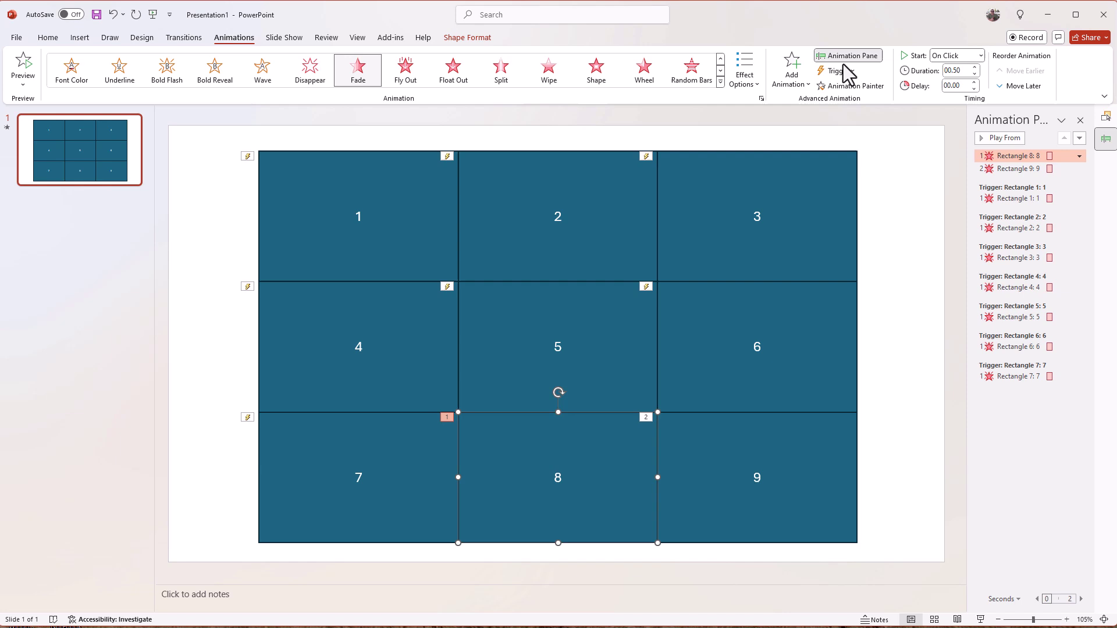
pyautogui.click(838, 70)
pyautogui.click(932, 217)
pyautogui.click(679, 461)
pyautogui.click(840, 71)
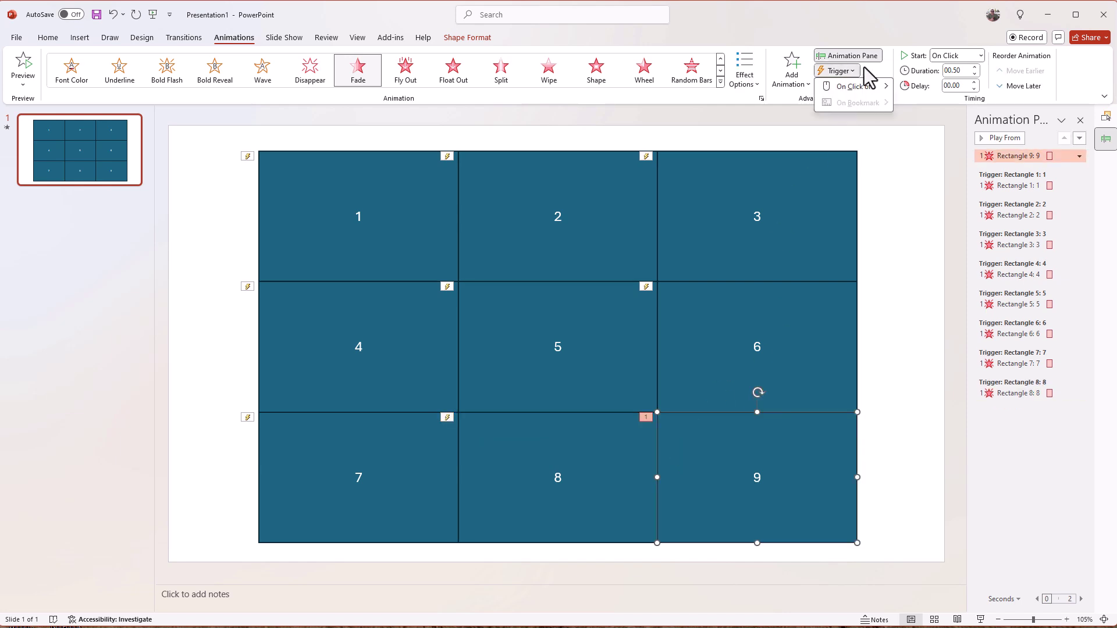
pyautogui.click(933, 234)
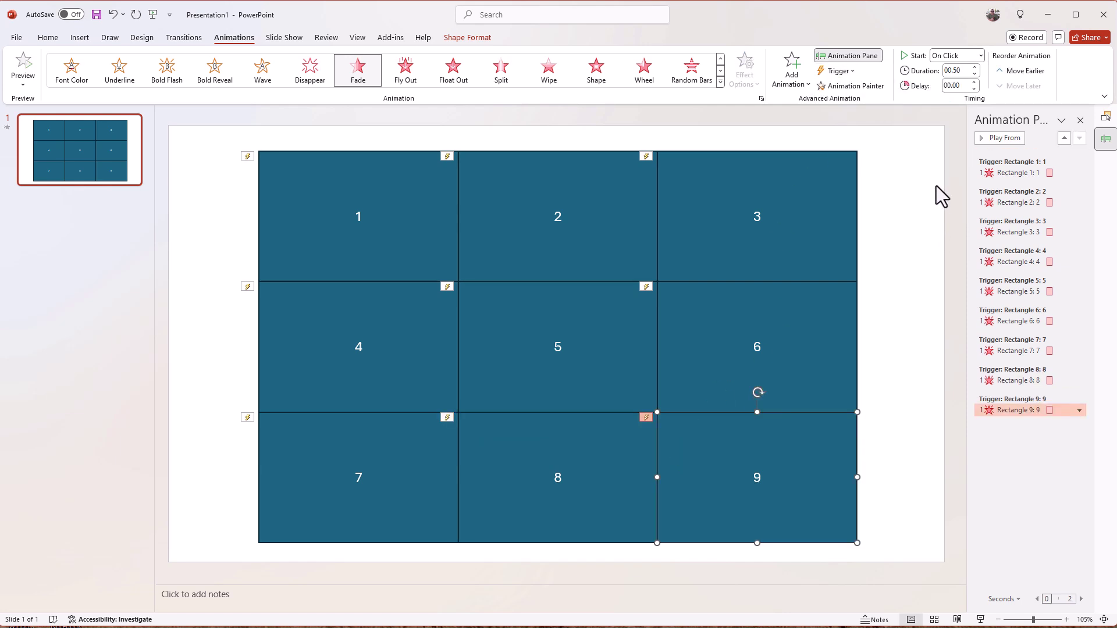
pyautogui.click(919, 151)
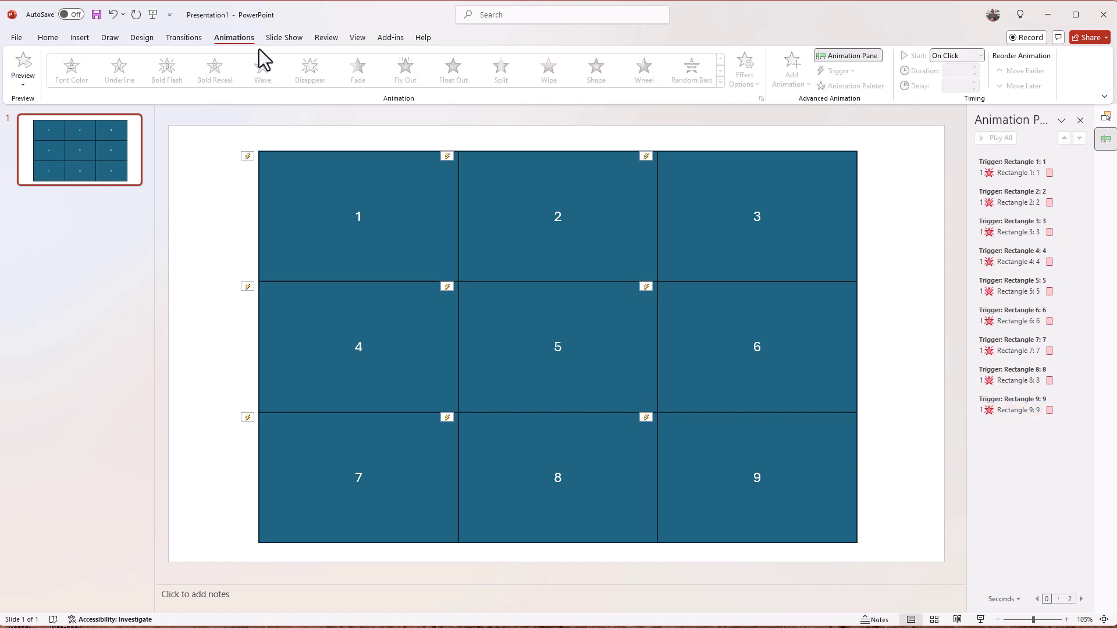
# Play the show from the current slide and click boxes 1, 9, 5 and 7 to reveal the lion.
pyautogui.click(284, 37)
pyautogui.click(82, 82)
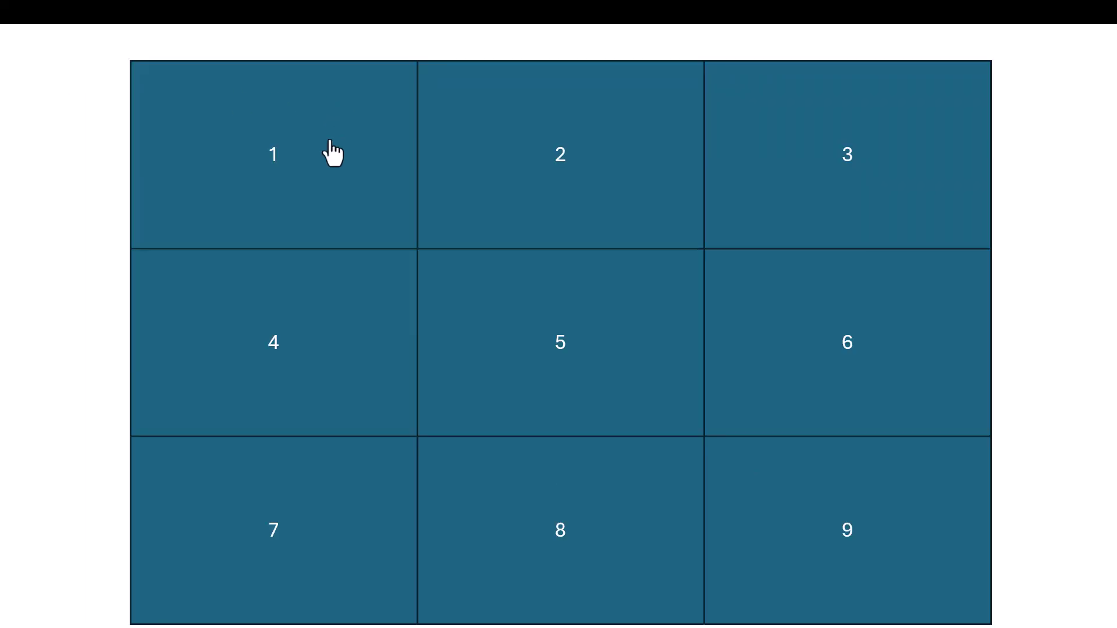
pyautogui.click(278, 146)
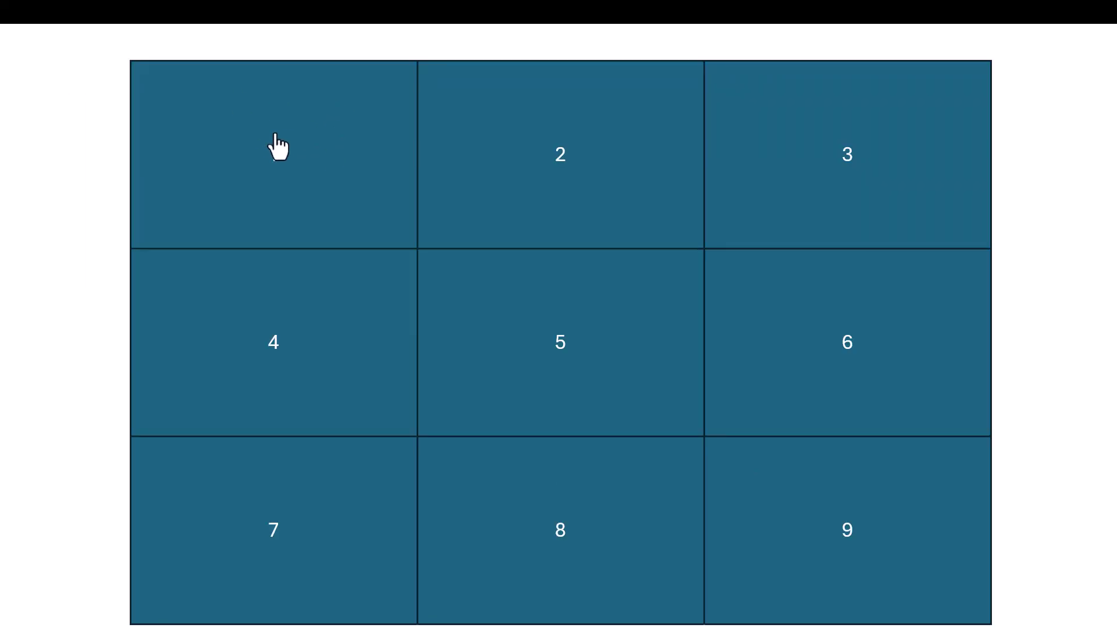
pyautogui.click(841, 478)
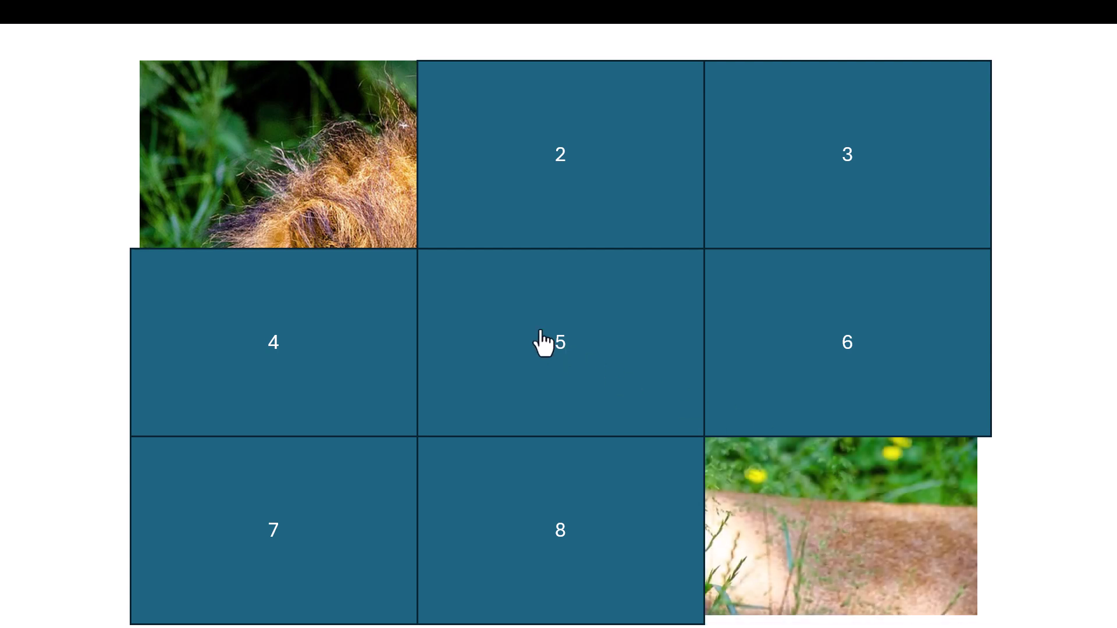
pyautogui.click(544, 344)
pyautogui.click(269, 511)
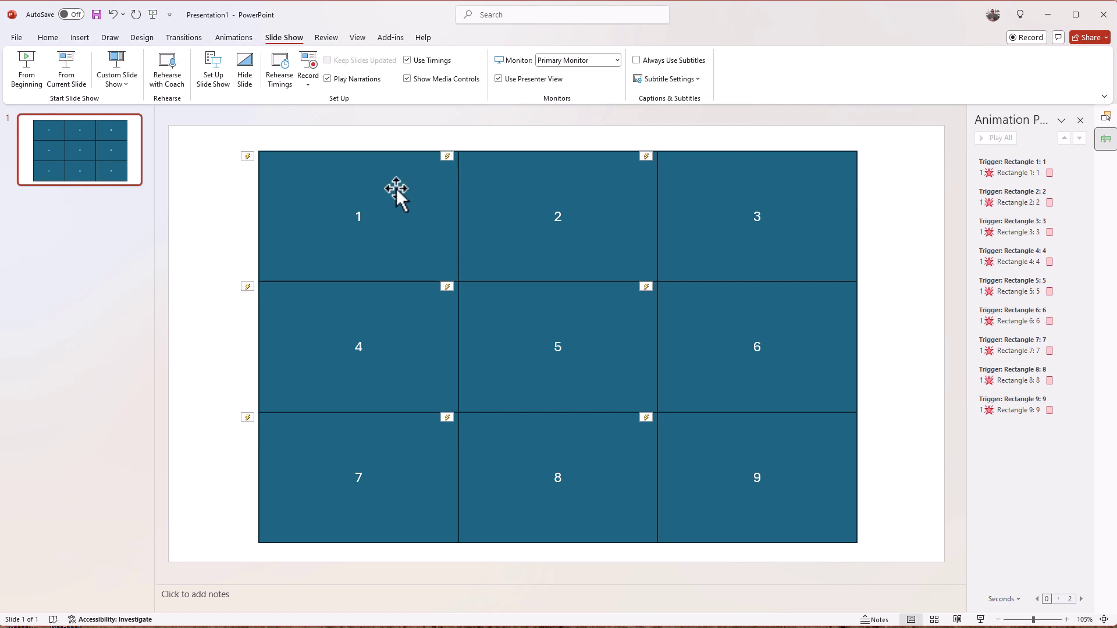
# Relabel the boxes as multiplication questions (6 x 6, 3 x 7) and play from the current slide.
pyautogui.click(361, 204)
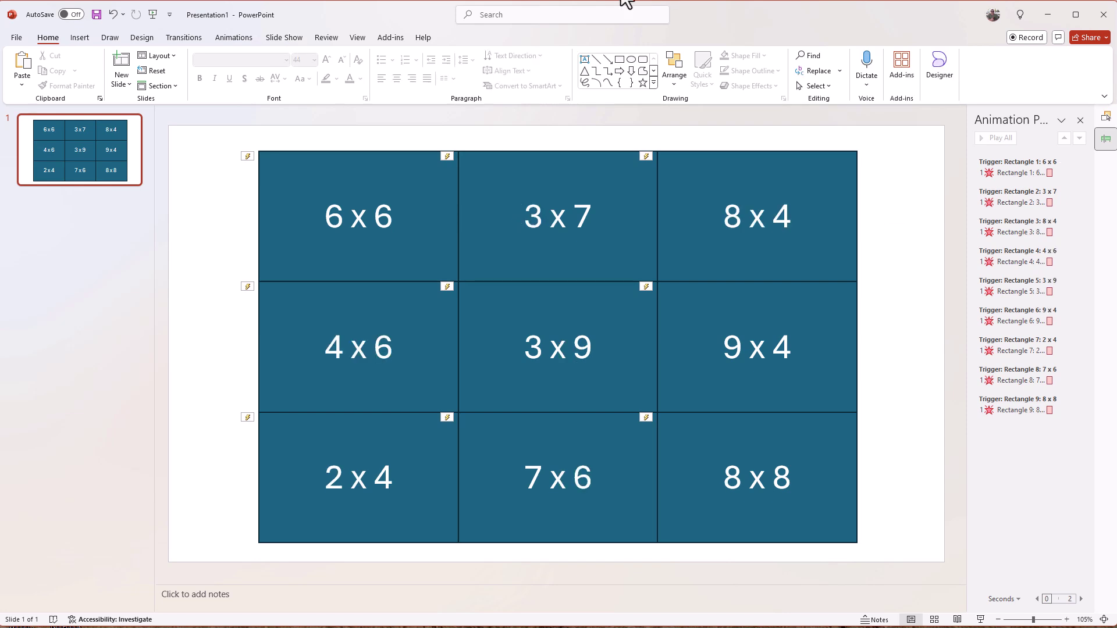
pyautogui.click(282, 38)
pyautogui.click(64, 64)
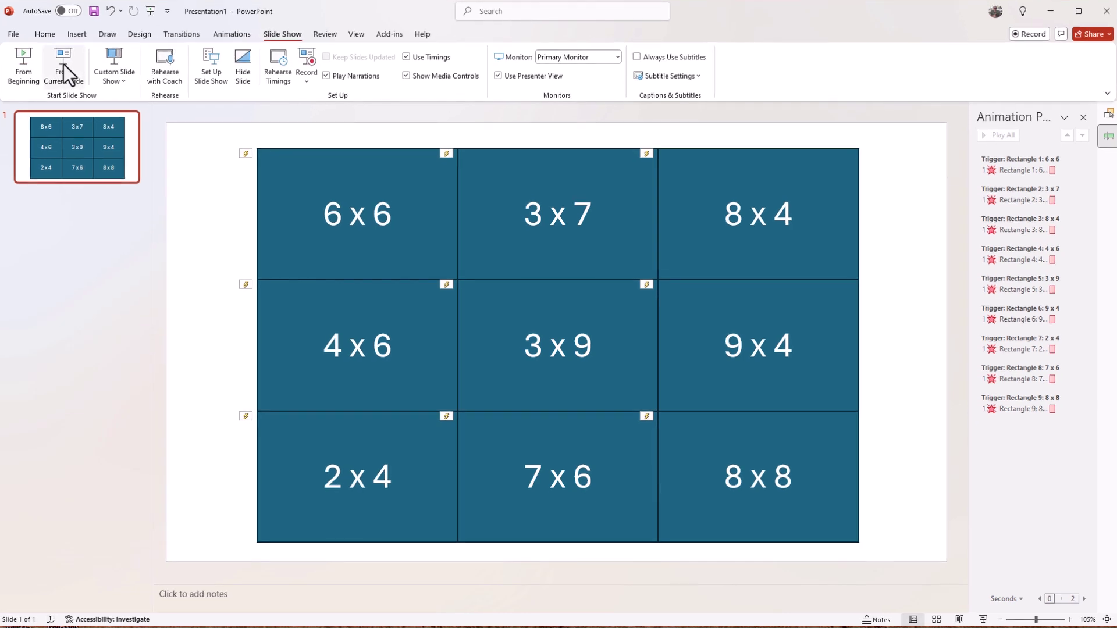